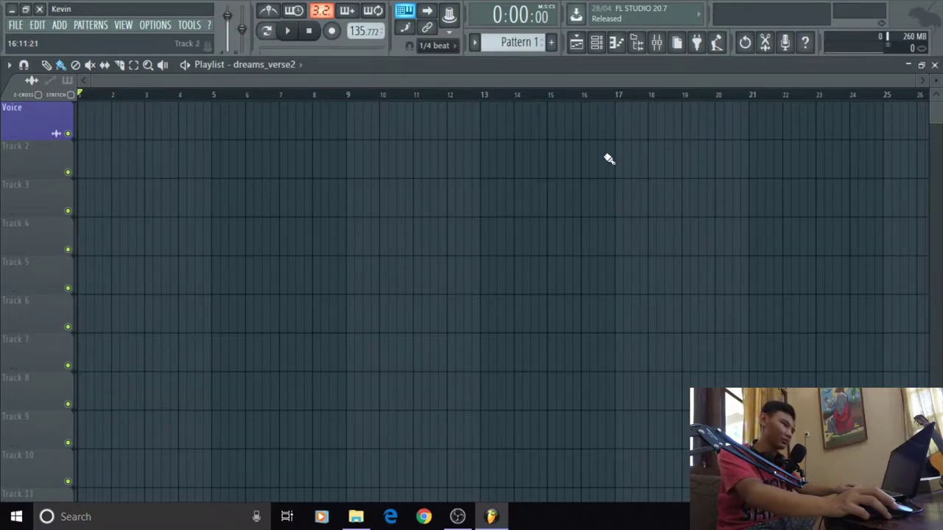
# Step: Place the dreams_verse2 sample from the Dreams demo project folder at bar 1 of the Voice track
pyautogui.click(647, 53)
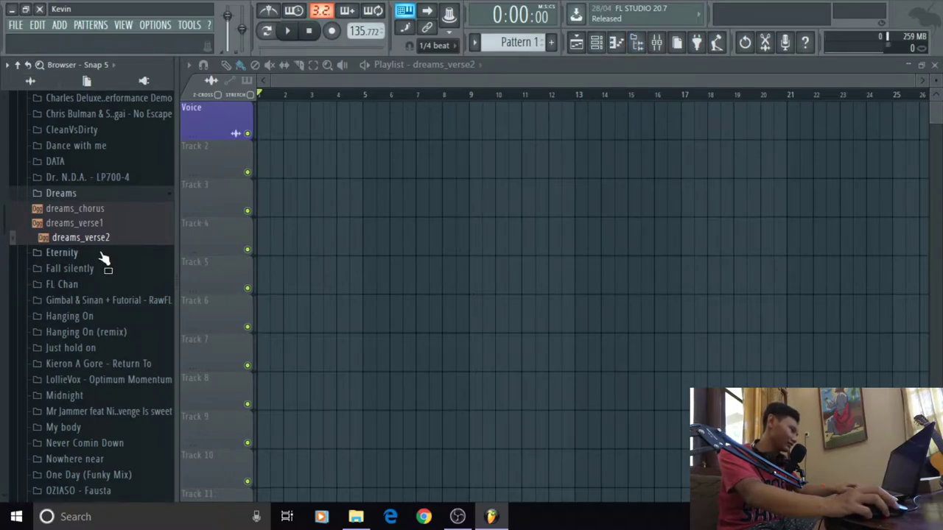
pyautogui.scroll(5, 104, 259)
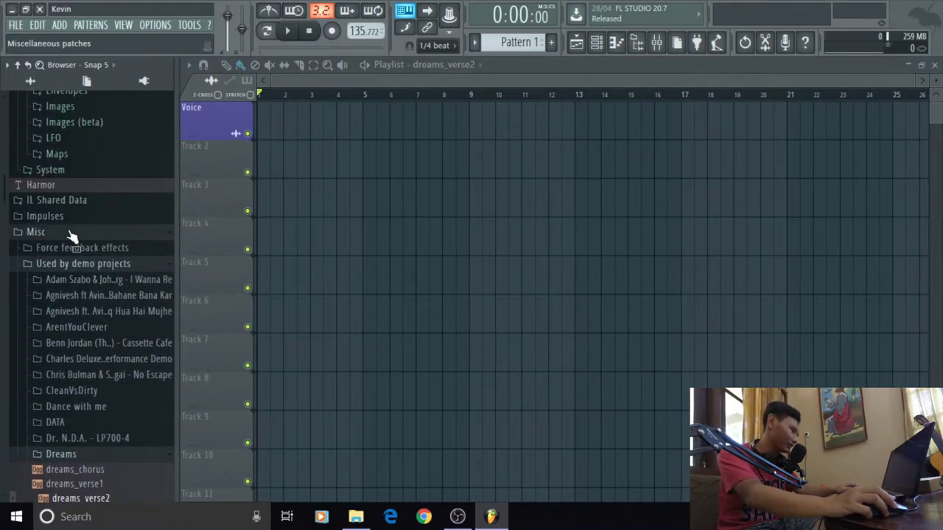
pyautogui.scroll(-2, 66, 236)
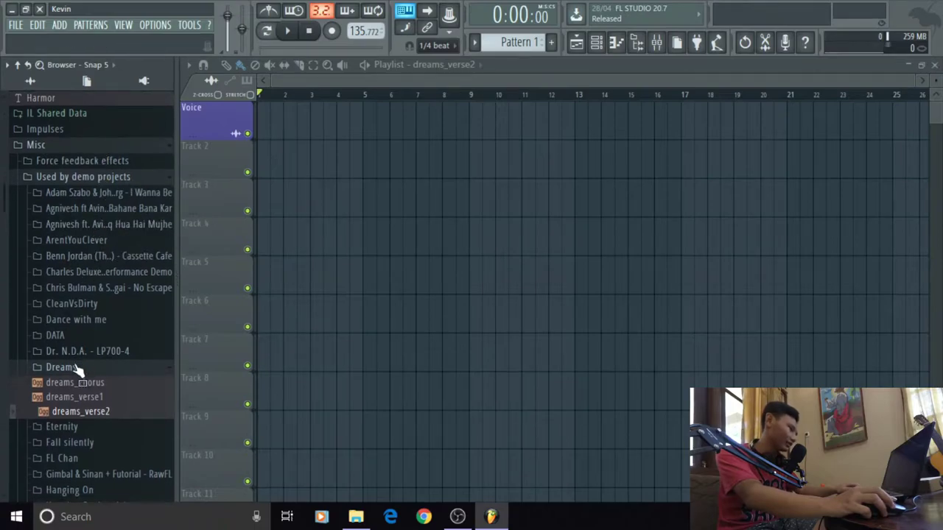
pyautogui.scroll(-2, 77, 368)
pyautogui.moveTo(86, 333); pyautogui.dragTo(266, 122)
pyautogui.moveTo(463, 123); pyautogui.dragTo(400, 124)
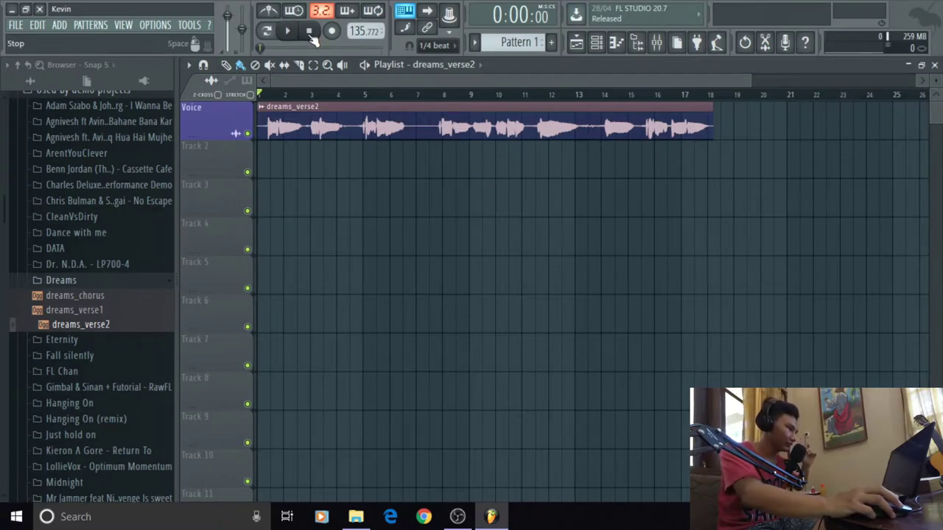
# Step: Play the unprocessed vocal clip from the start, hide the browser, and stop playback
pyautogui.click(637, 42)
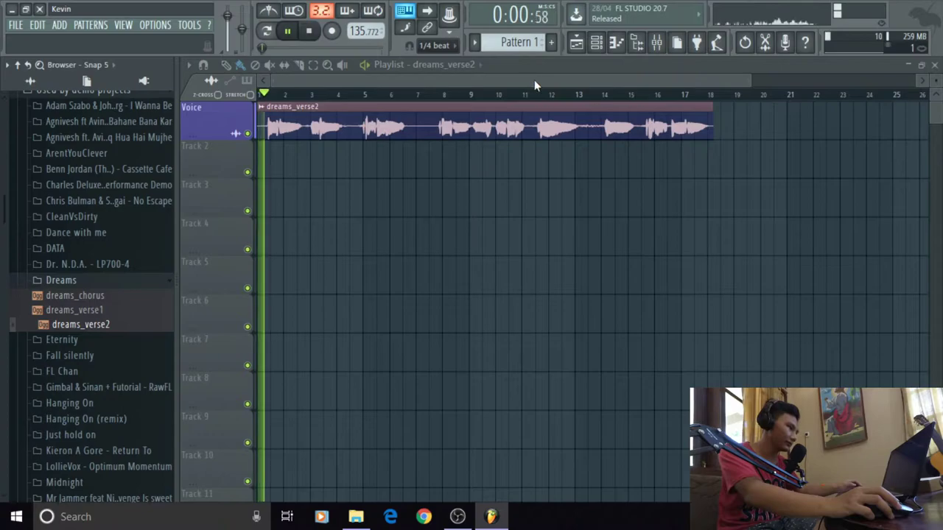
pyautogui.click(636, 42)
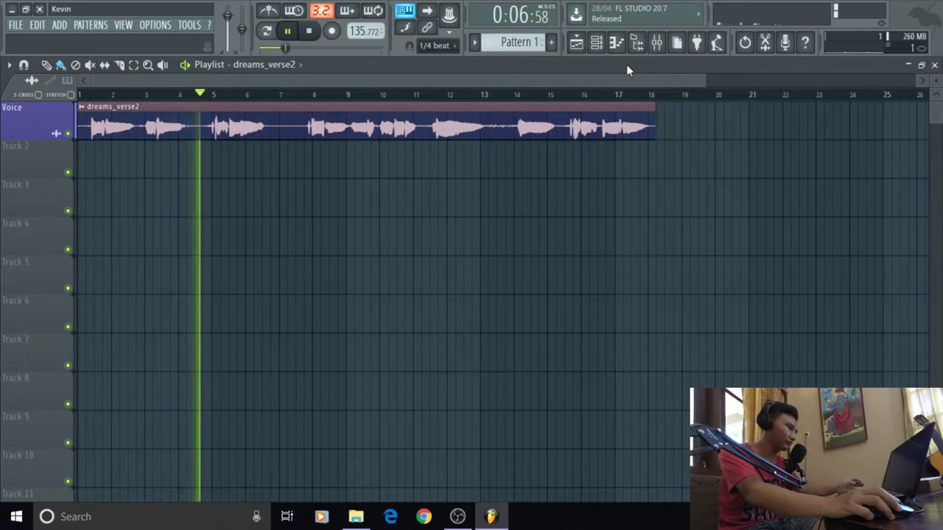
pyautogui.click(319, 33)
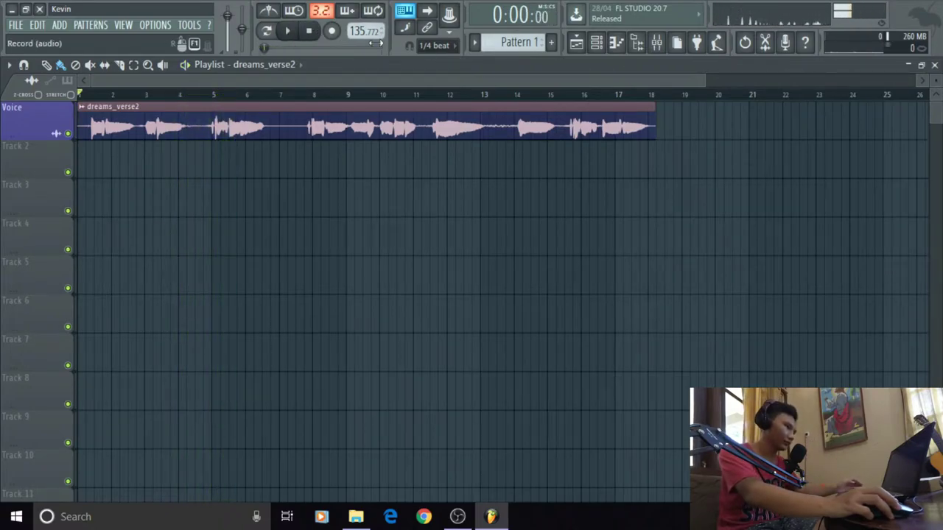
# Step: Display the channel rack over the empty tracks and route the dreams_verse2 channel to mixer track 5
pyautogui.click(602, 44)
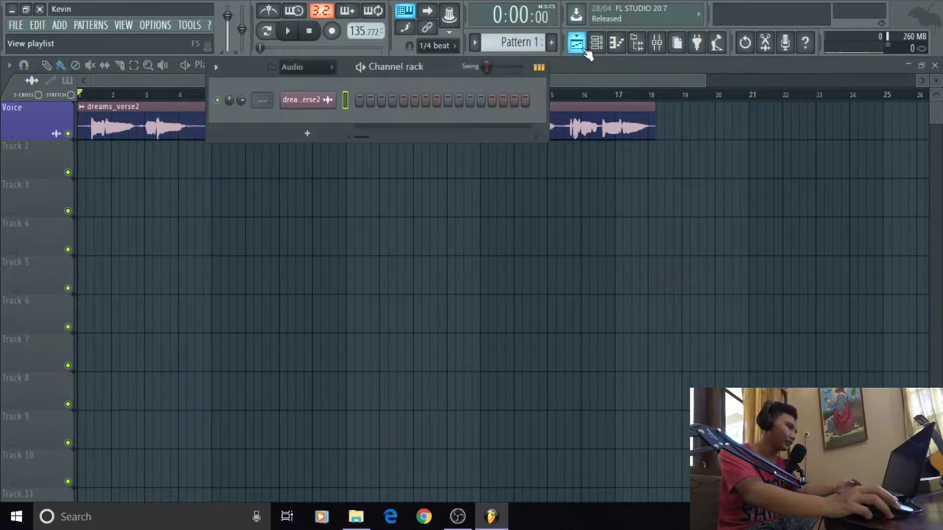
pyautogui.moveTo(444, 66); pyautogui.dragTo(618, 164)
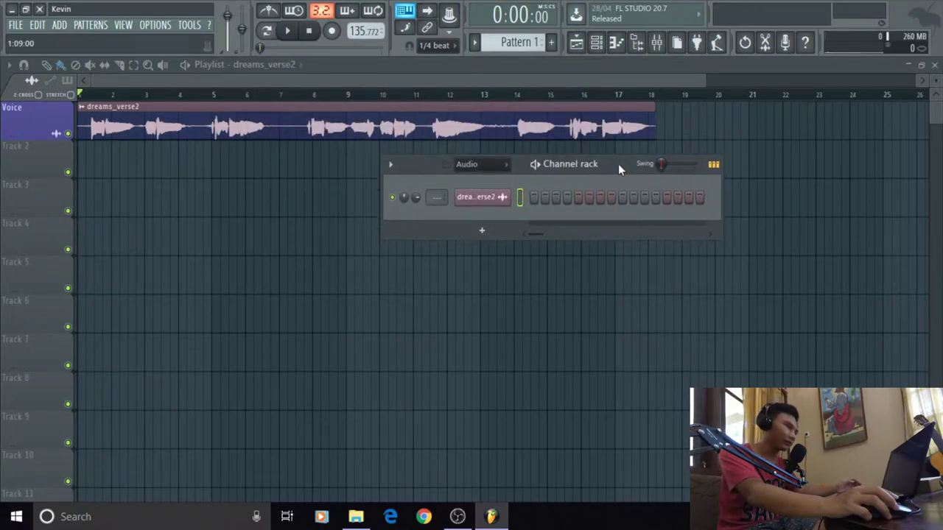
pyautogui.click(657, 45)
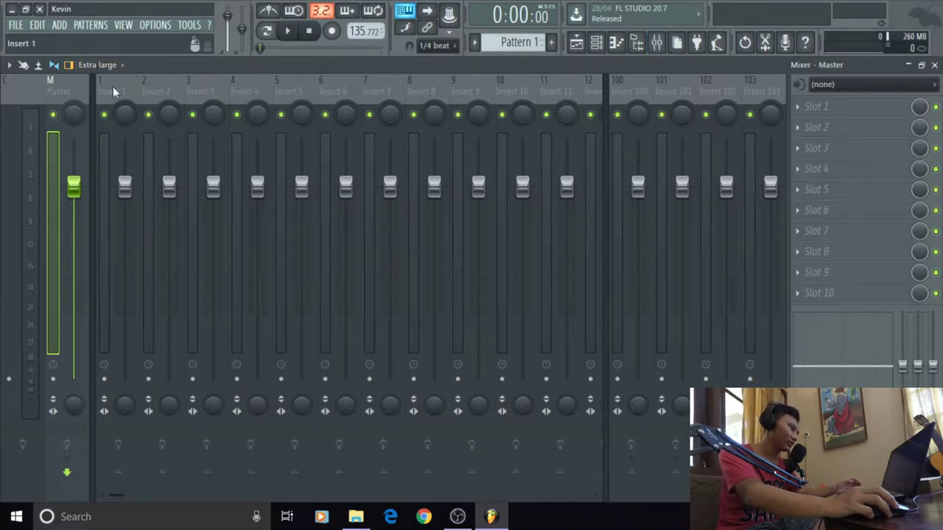
pyautogui.click(657, 43)
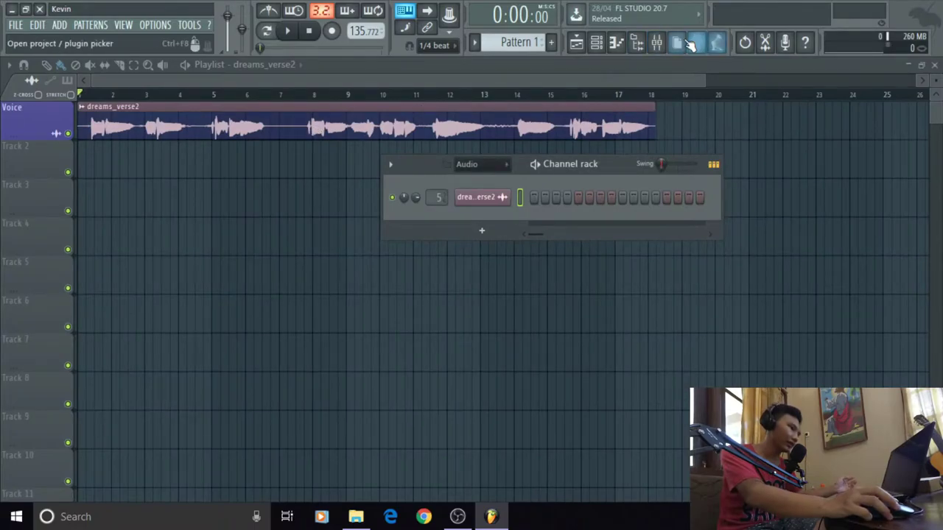
# Step: Load Fruity Reeverb 2 into effect slot 1 of mixer Insert 5 and move its window clear of the track
pyautogui.click(657, 43)
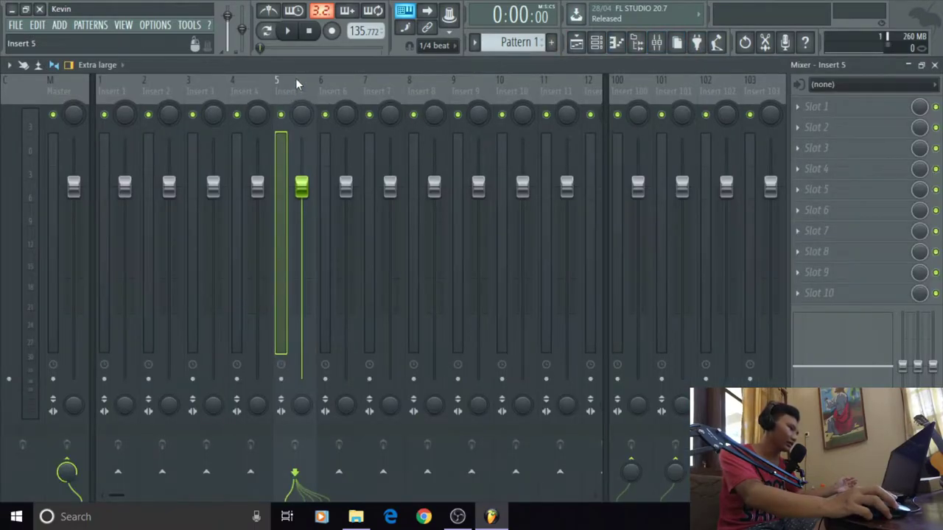
pyautogui.click(810, 107)
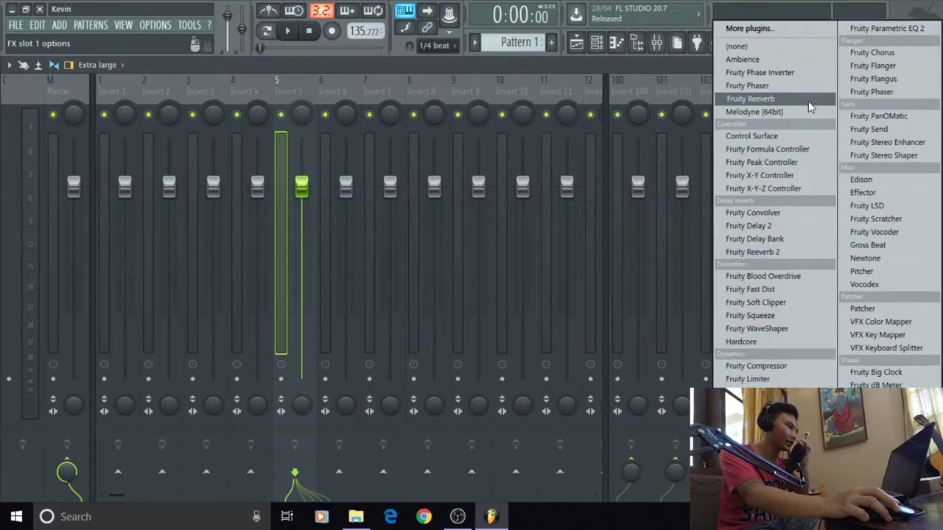
pyautogui.click(758, 252)
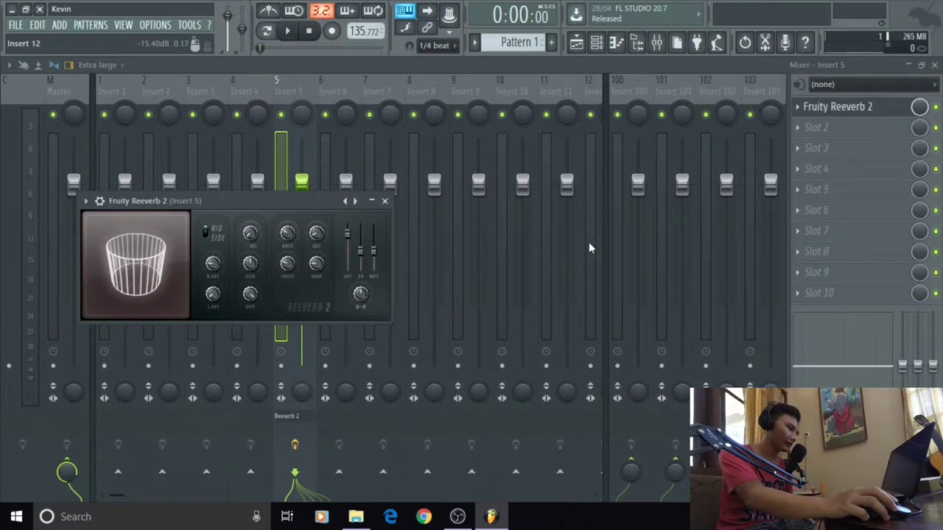
pyautogui.moveTo(281, 195); pyautogui.dragTo(504, 173)
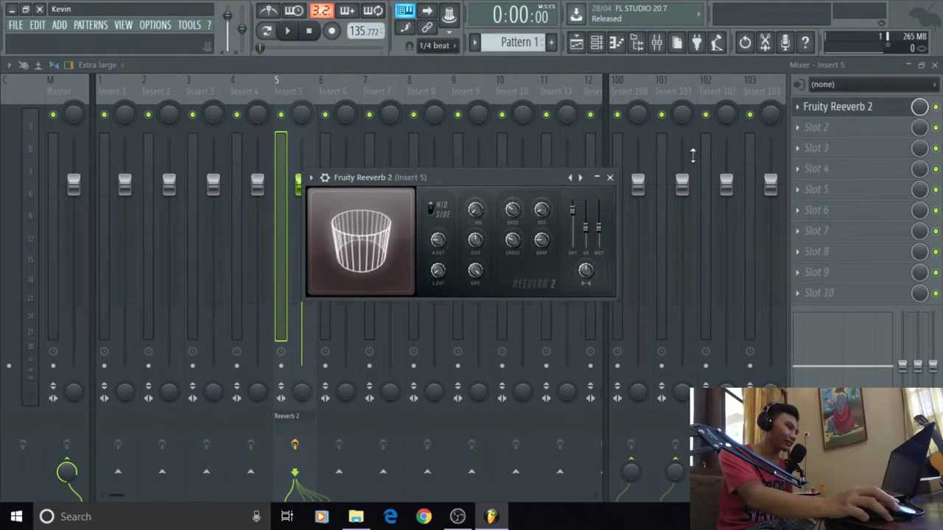
# Step: Return to the playlist, hide the channel rack, and reposition the Fruity Reeverb 2 window beneath the vocal clip
pyautogui.press('F5')
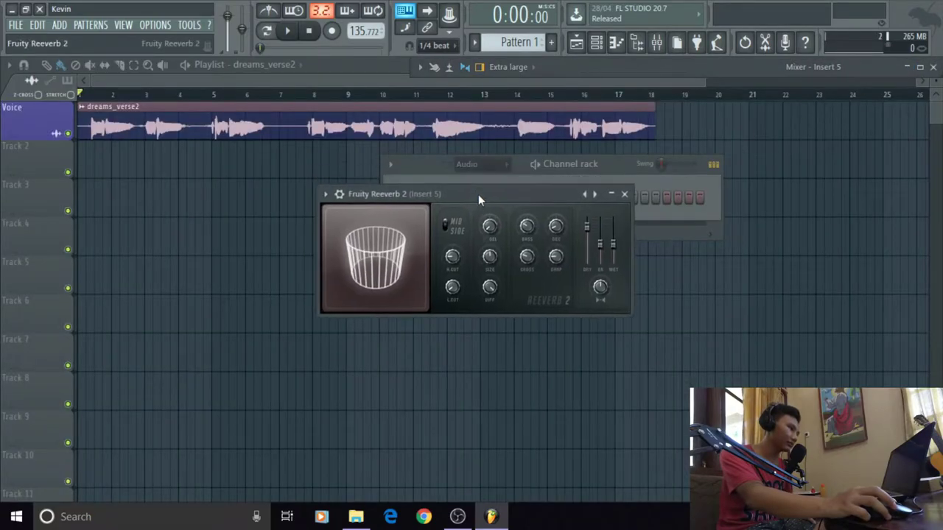
pyautogui.click(596, 43)
pyautogui.click(596, 43)
pyautogui.moveTo(478, 193); pyautogui.dragTo(625, 177)
# Step: Audition the vocal clip with the default Fruity Reeverb 2 settings and stop playback
pyautogui.click(289, 31)
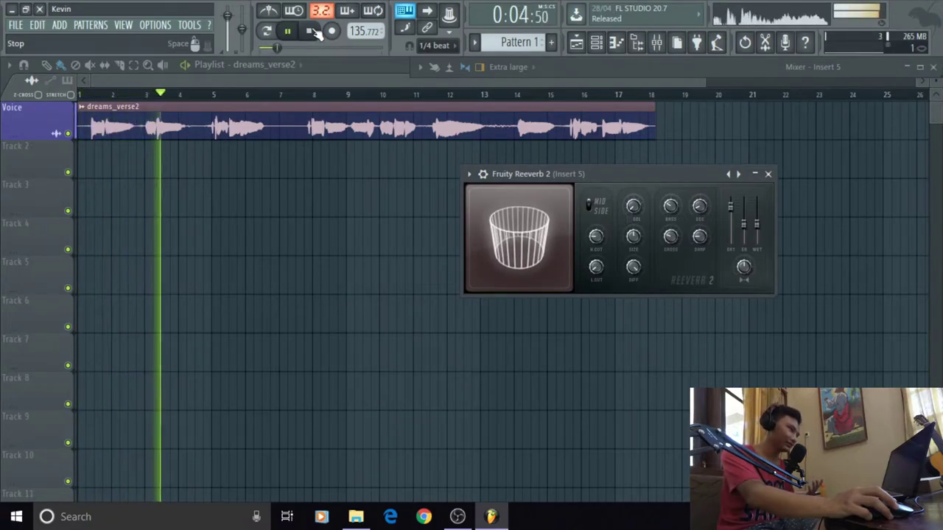
pyautogui.click(312, 31)
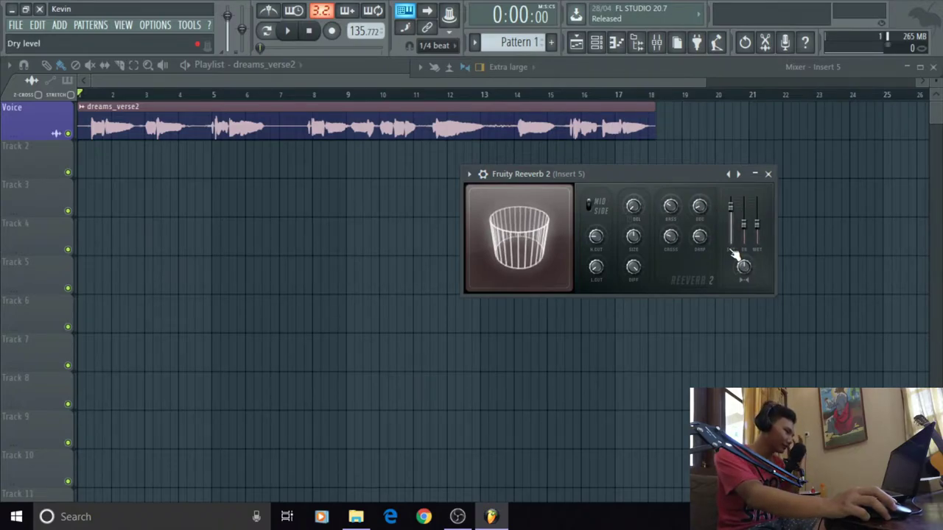
pyautogui.click(591, 203)
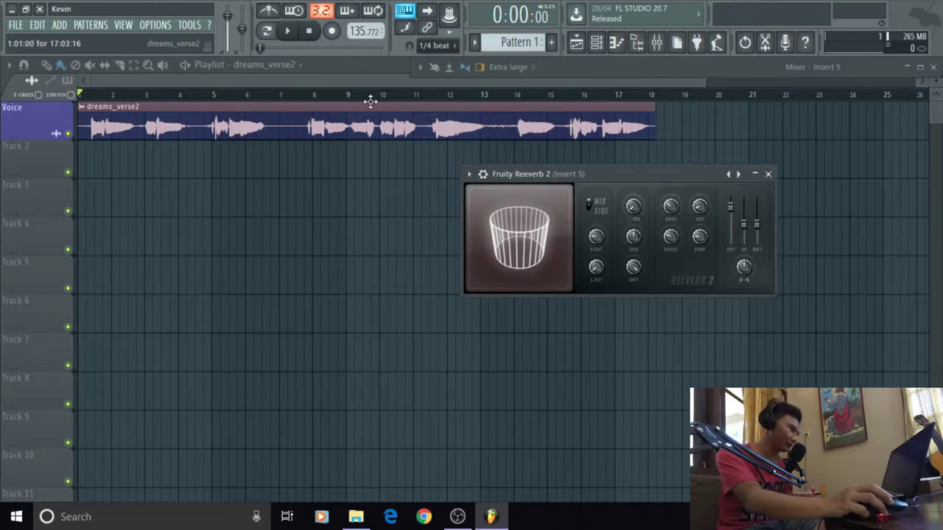
# Step: Play the vocal while adjusting the reverb's cut filters, lower the dry level to 54%, raise the wet level, and stop playback
pyautogui.click(297, 33)
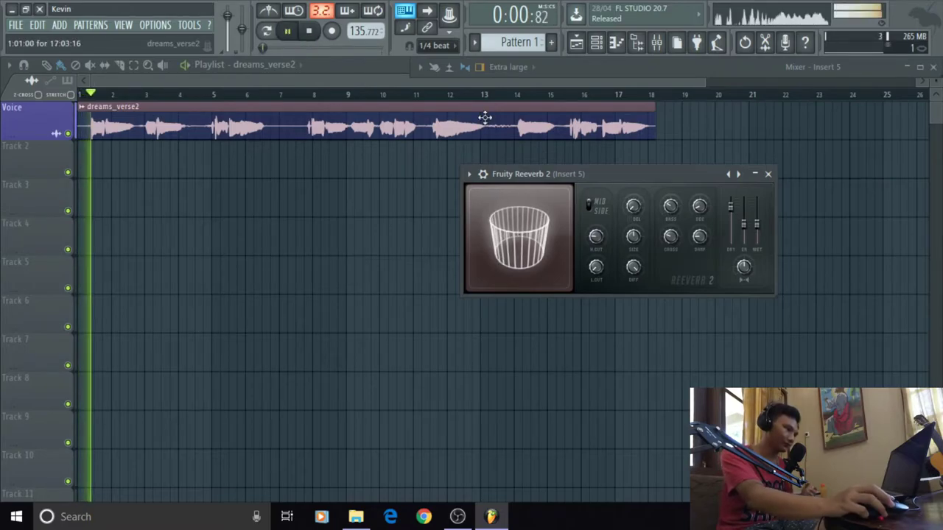
pyautogui.moveTo(600, 261)
pyautogui.mouseDown()
pyautogui.moveTo(601, 270)
pyautogui.moveTo(597, 245)
pyautogui.moveTo(615, 250)
pyautogui.mouseUp()
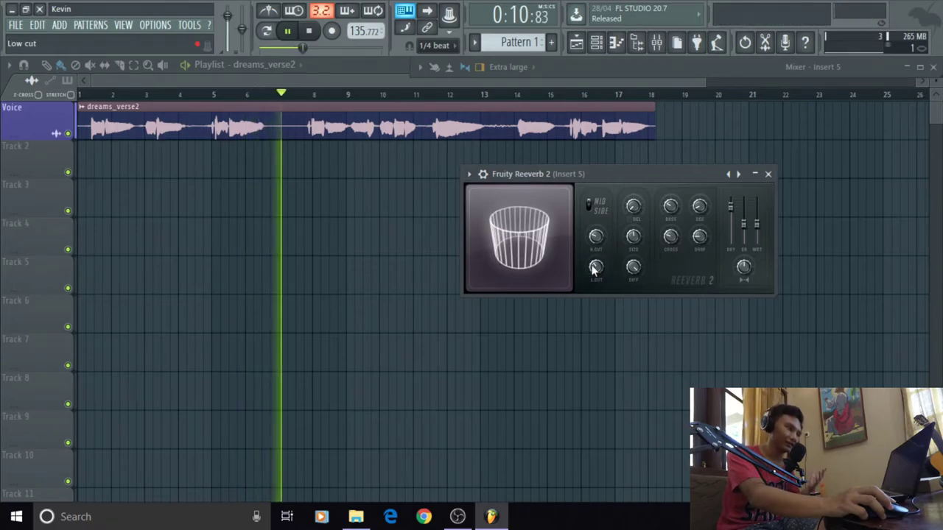
pyautogui.click(287, 30)
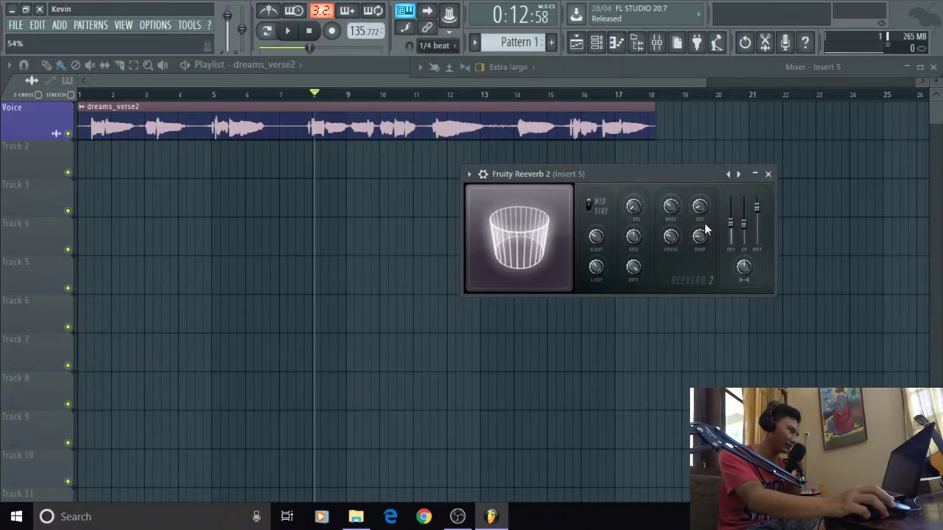
pyautogui.click(310, 30)
# Step: Audition the vocal from the start with the reverb's high cut turned down and its low cut turned up, and pause playback
pyautogui.click(288, 31)
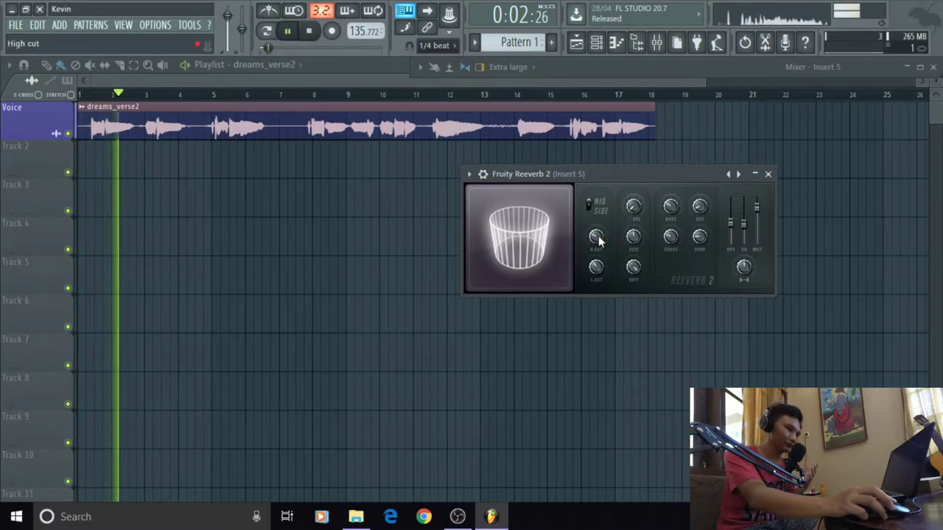
pyautogui.moveTo(598, 240); pyautogui.dragTo(596, 274)
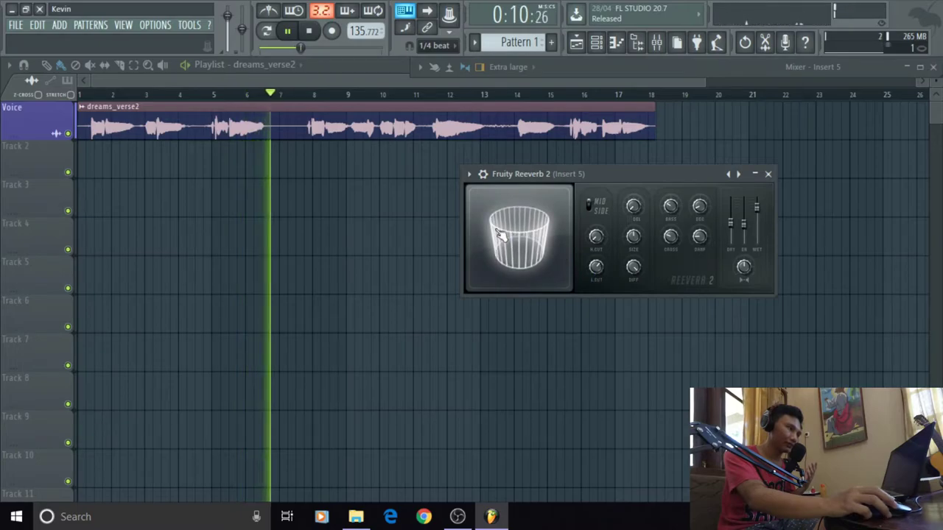
pyautogui.click(288, 31)
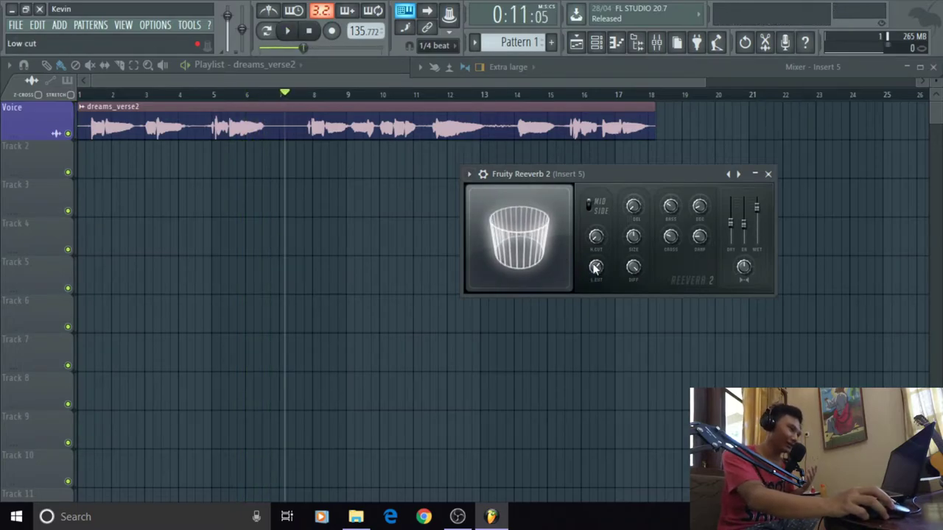
# Step: Resume playback, raise the reverb's high cut to 17.3 kHz, and stop
pyautogui.click(291, 41)
pyautogui.moveTo(596, 236); pyautogui.dragTo(596, 213)
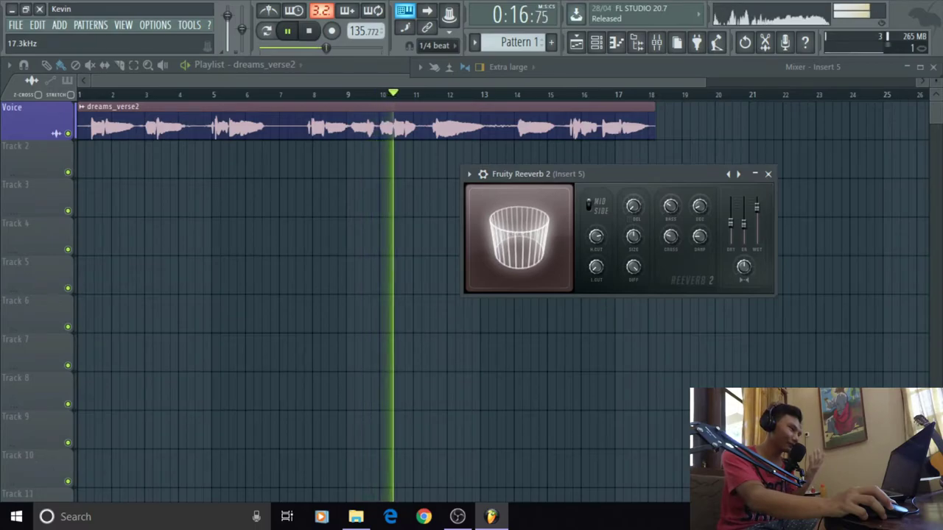
pyautogui.click(308, 30)
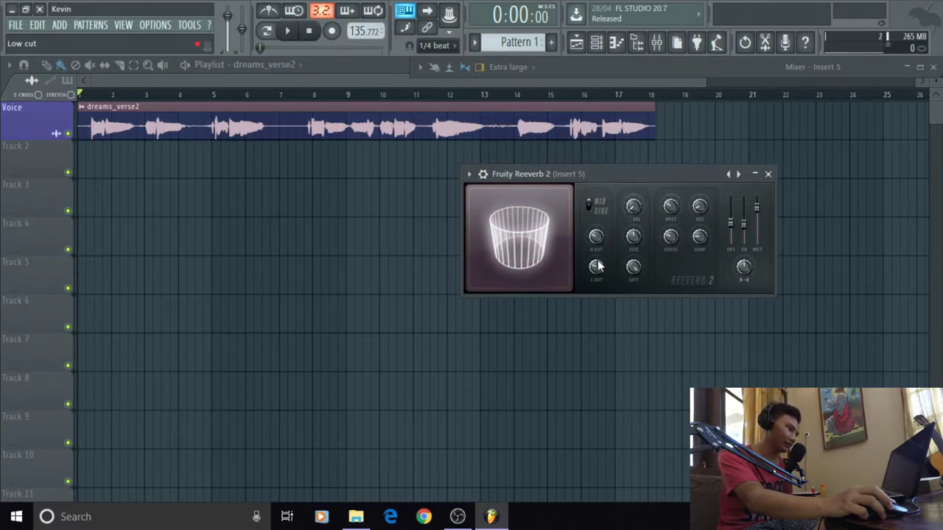
# Step: Play the vocal from the start while fine-tuning the reverb's low cut, and stop playback
pyautogui.click(288, 34)
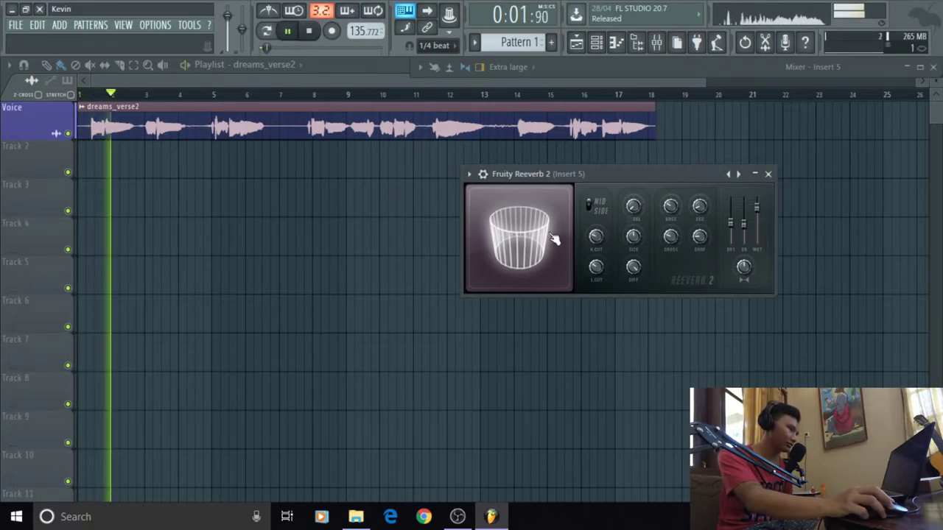
pyautogui.moveTo(595, 267); pyautogui.dragTo(596, 264)
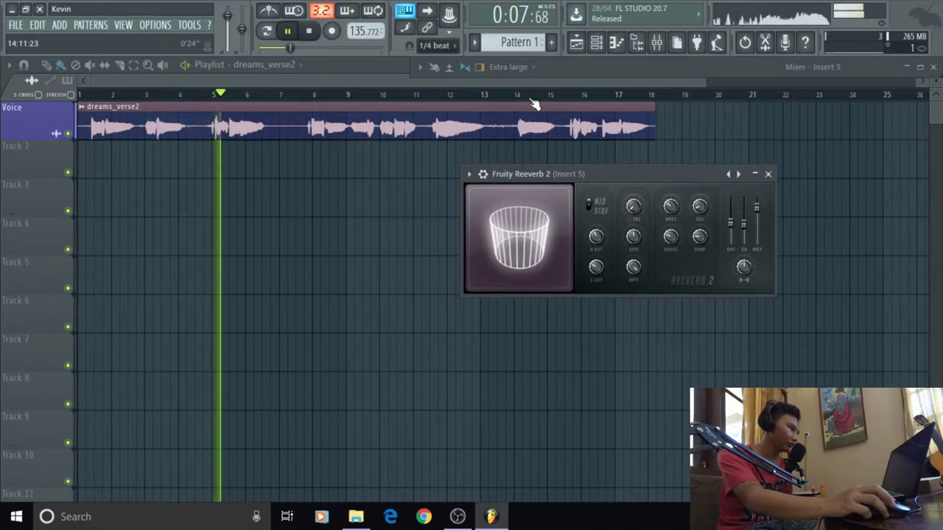
pyautogui.click(308, 30)
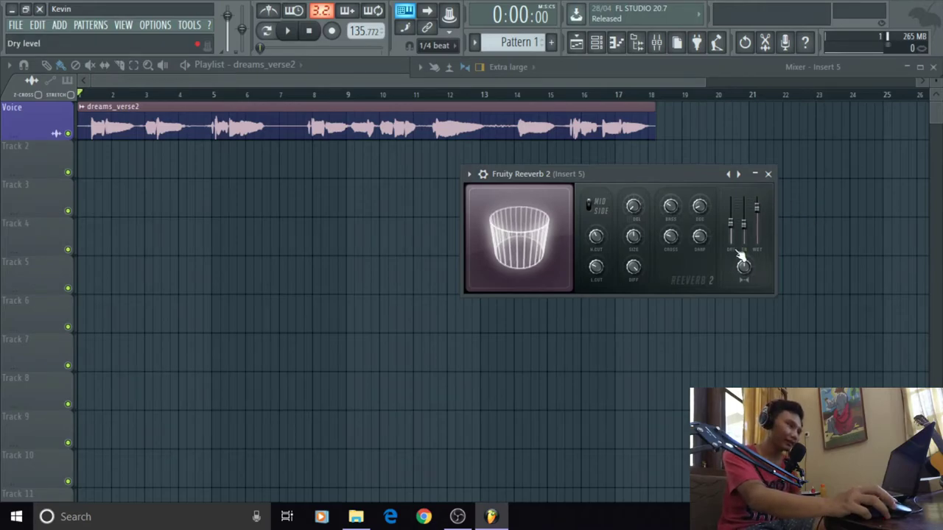
# Step: Adjust the early reflections level, drop the reverb's wet level to near its minimum, and start playback
pyautogui.moveTo(744, 223); pyautogui.dragTo(743, 204)
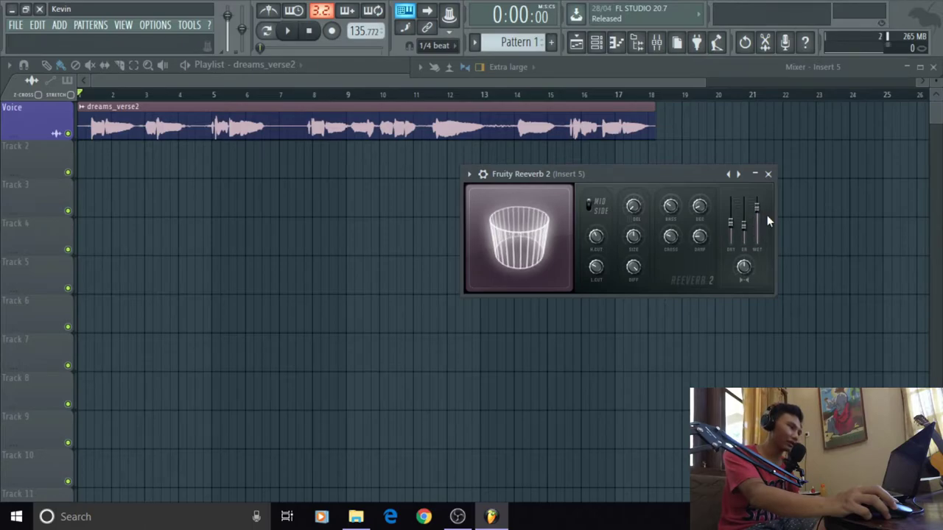
pyautogui.moveTo(757, 209); pyautogui.dragTo(757, 241)
pyautogui.click(289, 33)
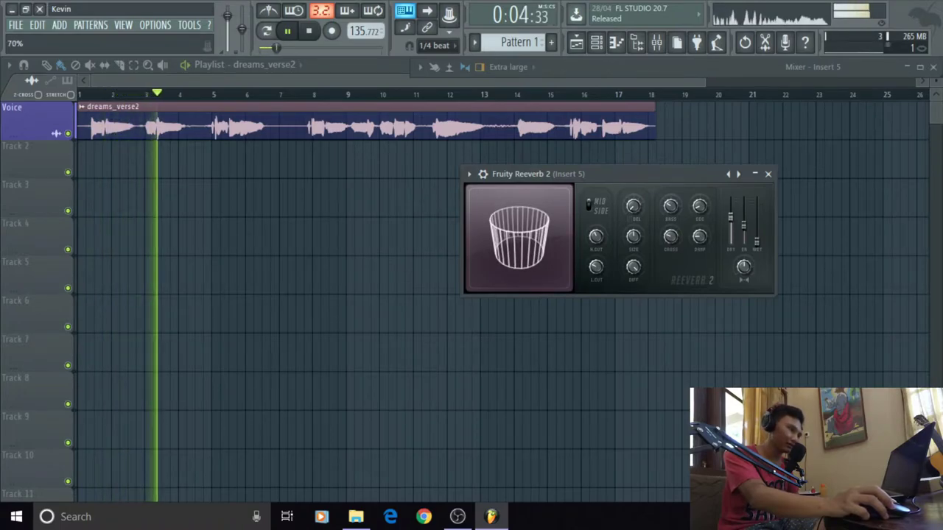
# Step: Raise the reverb's dry level past 70%, bring the wet level back up to a moderate amount, and pause playback
pyautogui.moveTo(730, 232); pyautogui.dragTo(727, 214)
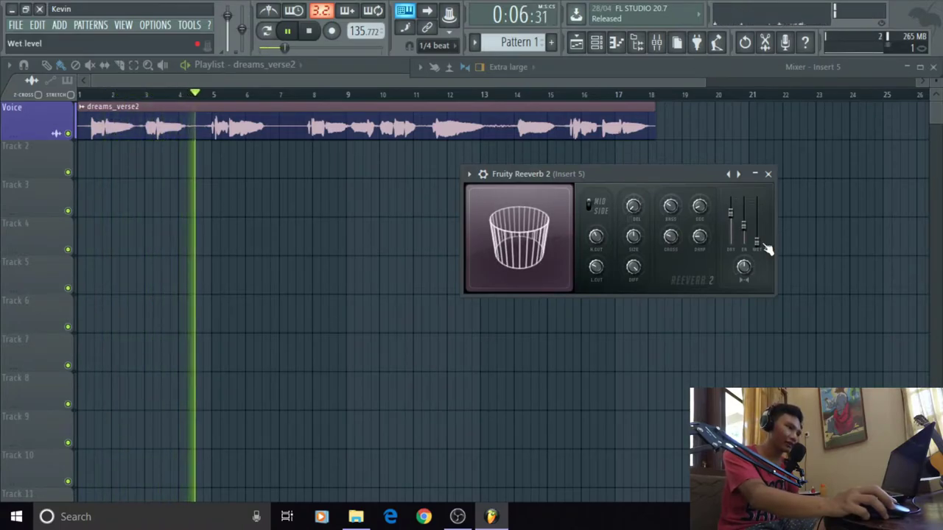
pyautogui.moveTo(757, 242); pyautogui.dragTo(757, 207)
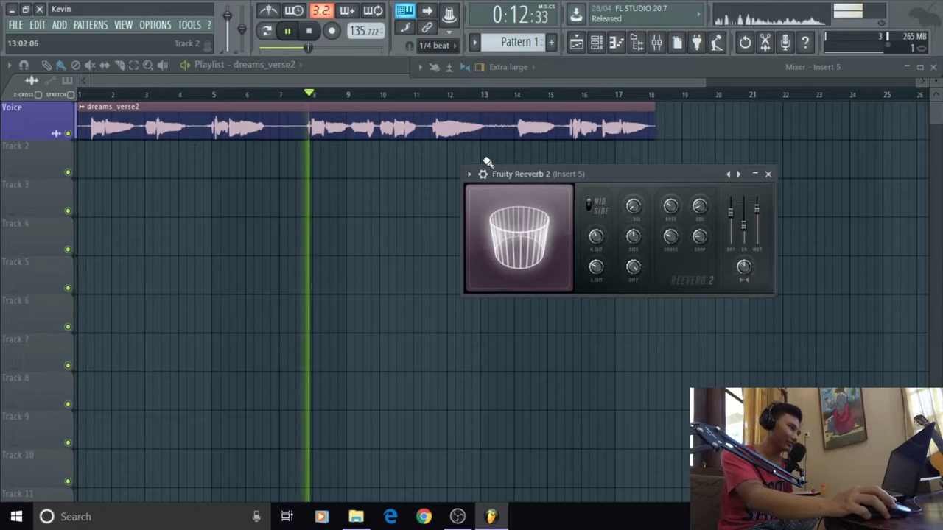
pyautogui.click(290, 33)
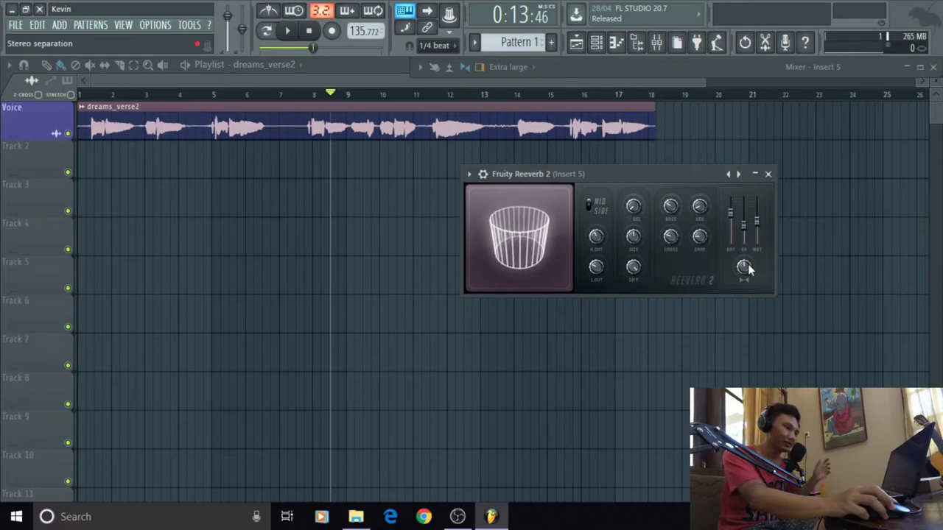
# Step: Play and pause the vocal, resume playback while raising the reverb's wet level to about 73%, and stop
pyautogui.click(288, 31)
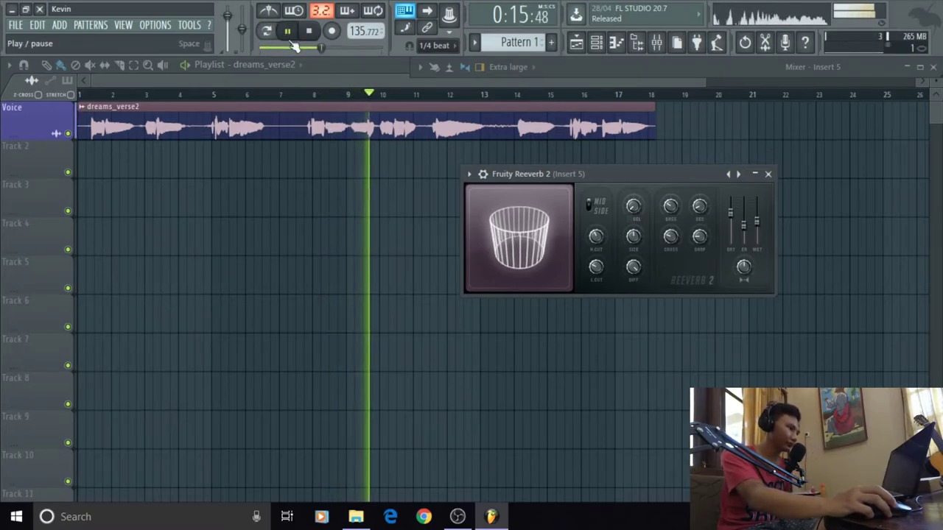
pyautogui.click(291, 32)
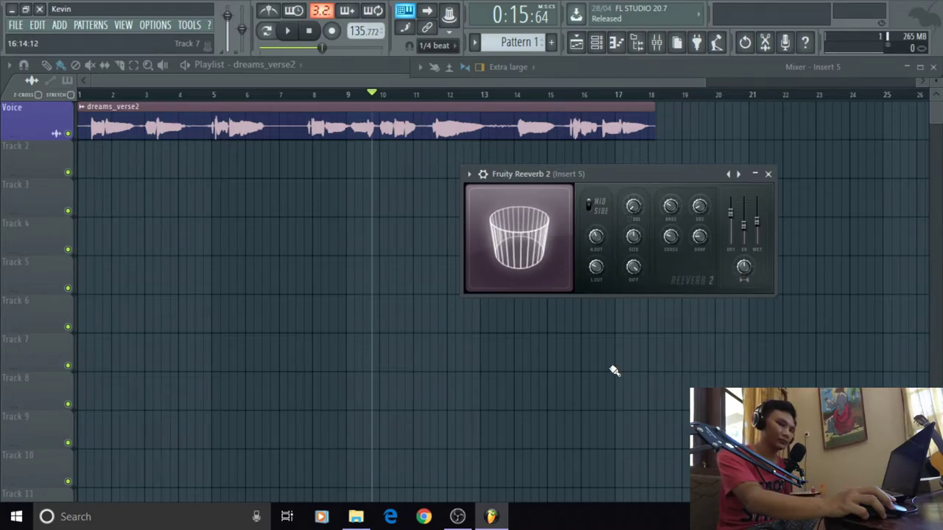
pyautogui.click(302, 32)
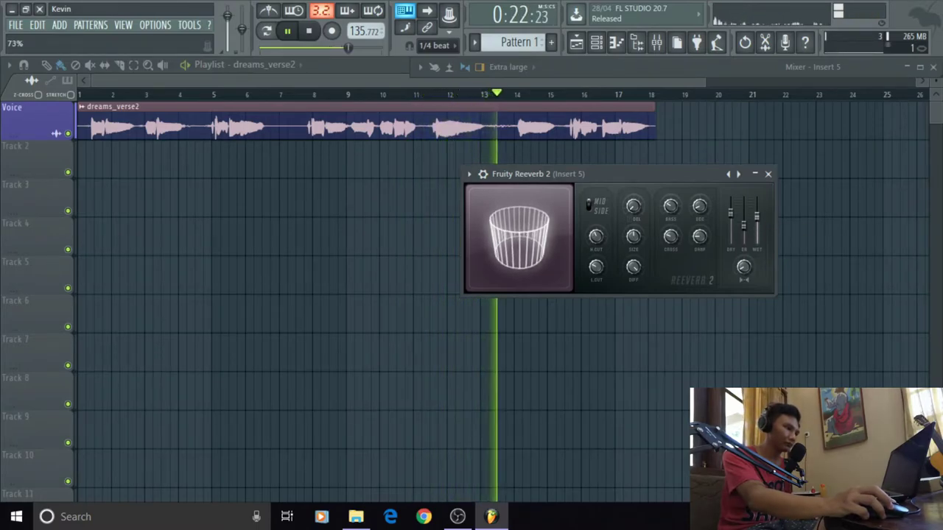
pyautogui.click(311, 33)
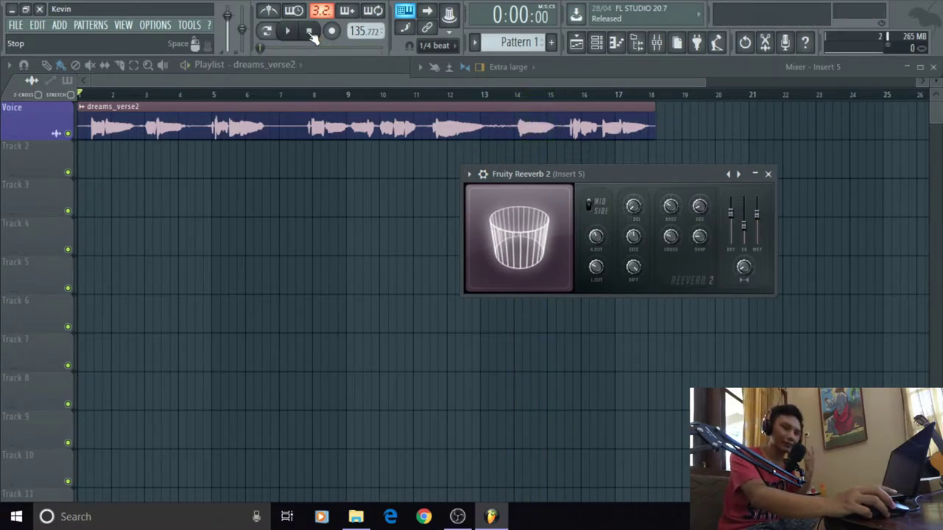
# Step: Play the vocal from the start while setting the reverb's stereo separation to 14% and finally -36%, and stop
pyautogui.click(289, 33)
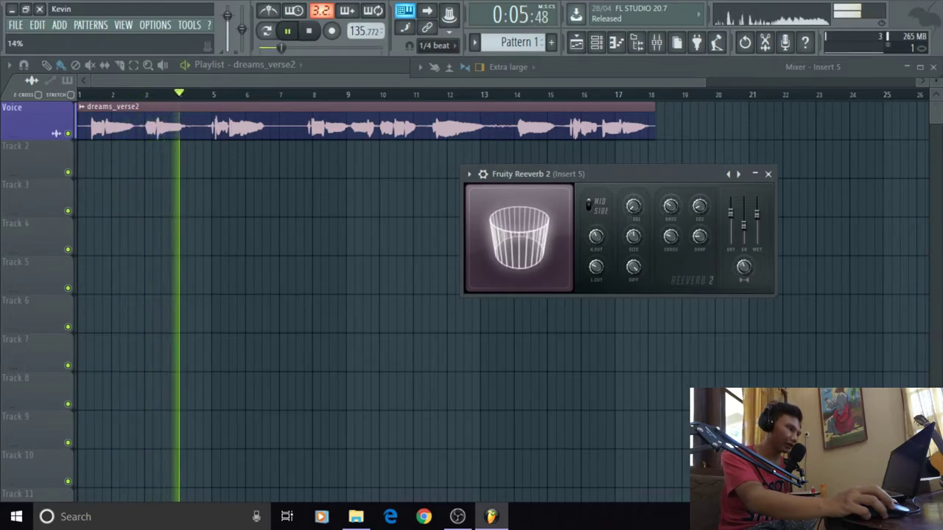
pyautogui.moveTo(744, 274); pyautogui.dragTo(745, 274)
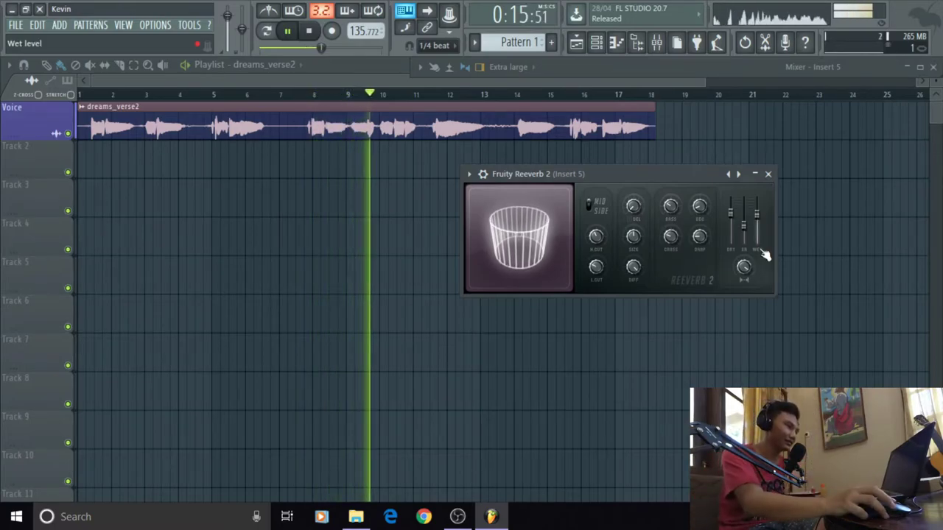
pyautogui.moveTo(752, 272); pyautogui.dragTo(752, 251)
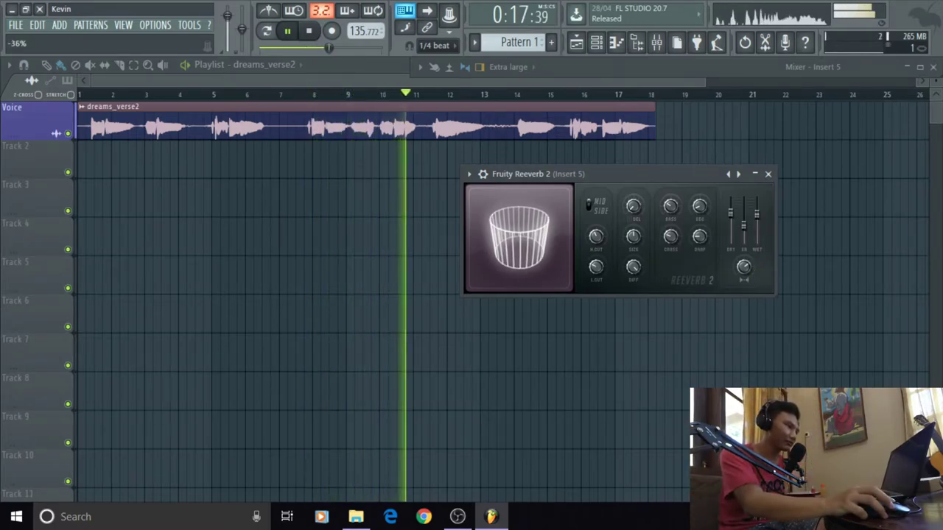
pyautogui.press('space')
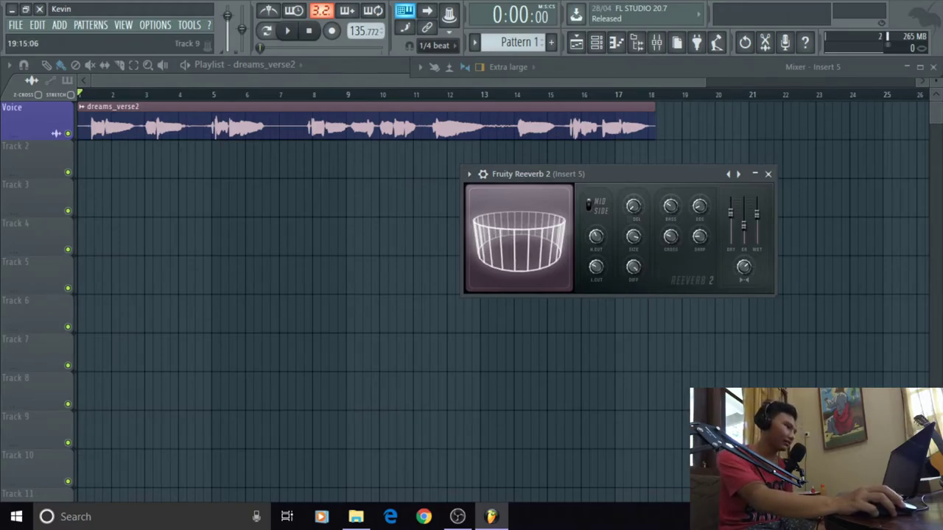
# Step: Lower the reverb's diffusion to 23, play the vocal from the start, and pause
pyautogui.moveTo(630, 273); pyautogui.dragTo(630, 305)
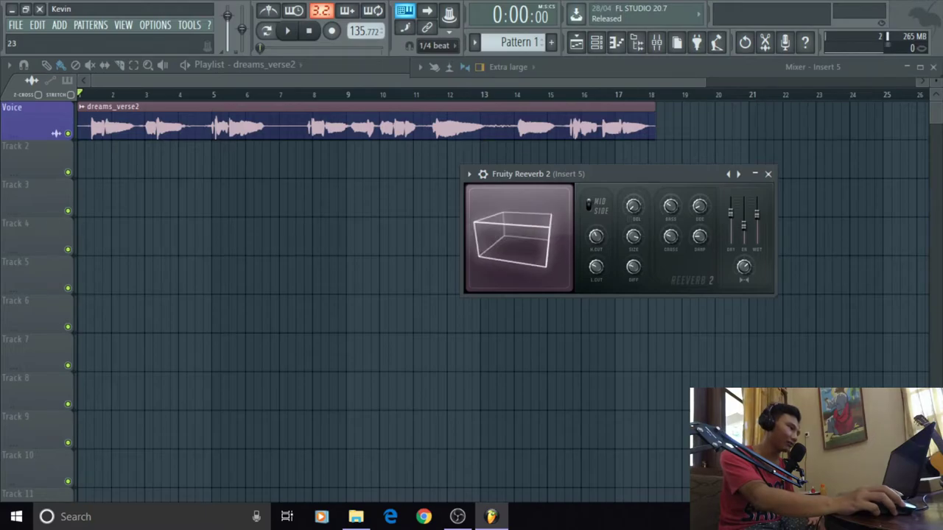
pyautogui.click(292, 33)
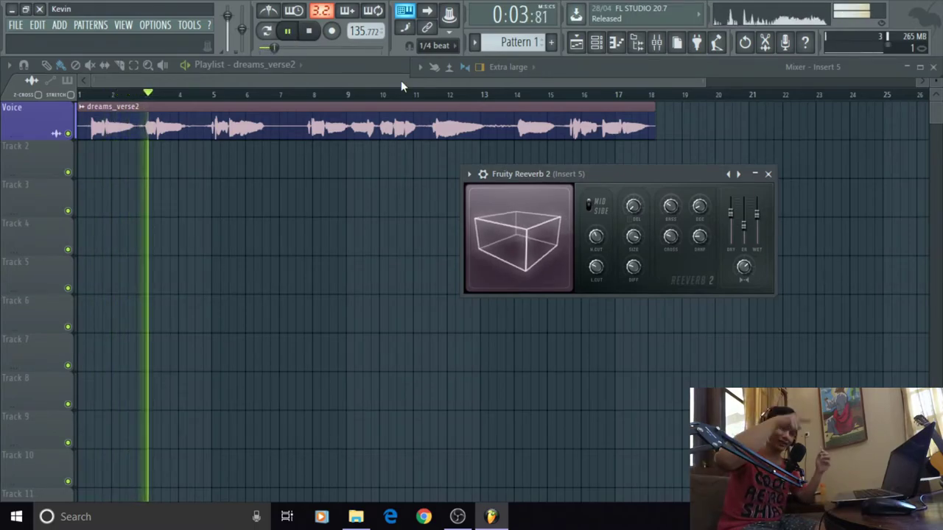
pyautogui.click(289, 32)
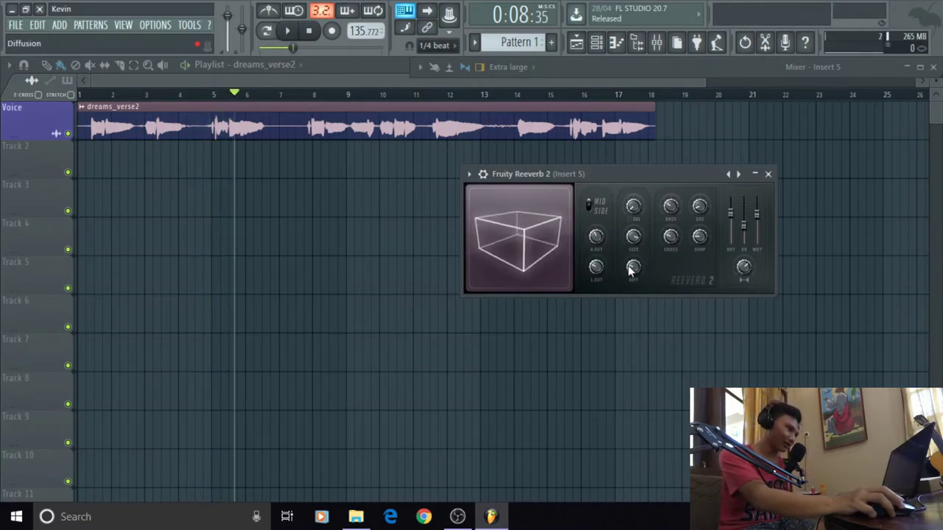
# Step: Raise the reverb's diffusion back up, resume playback, and drop the room size to 1 before enlarging it again
pyautogui.scroll(3, 633, 269)
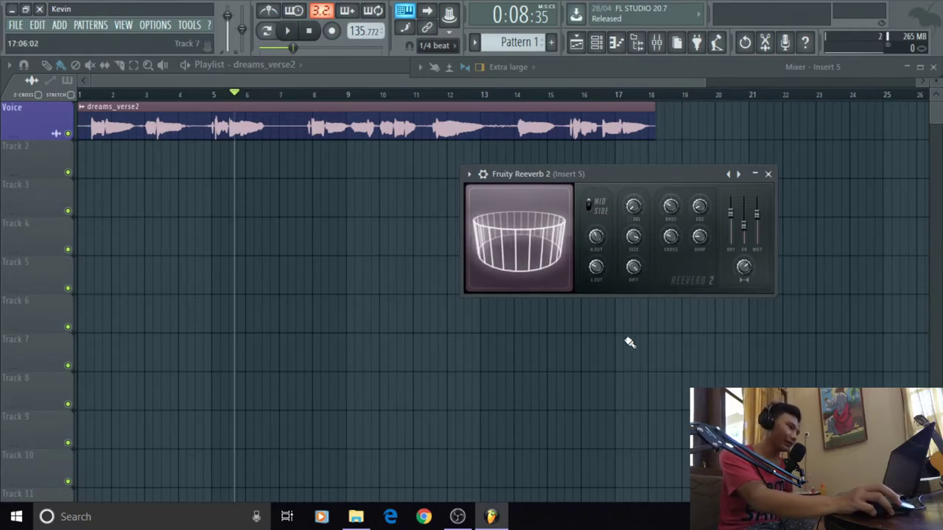
pyautogui.scroll(-5, 630, 240)
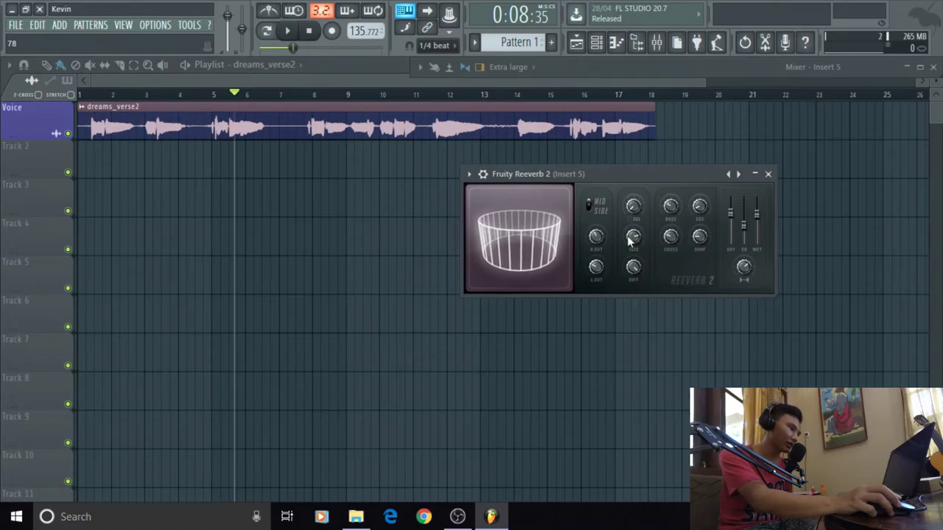
pyautogui.press('space')
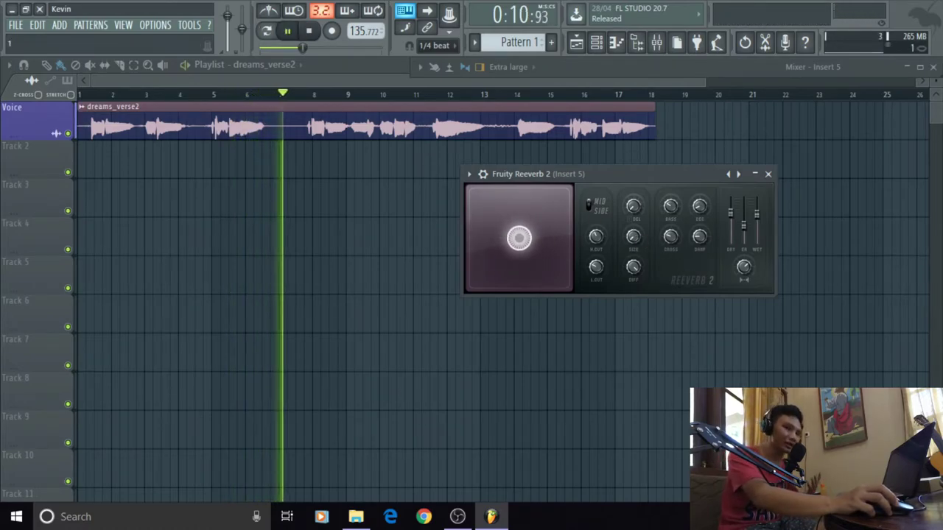
pyautogui.moveTo(645, 234); pyautogui.dragTo(644, 235)
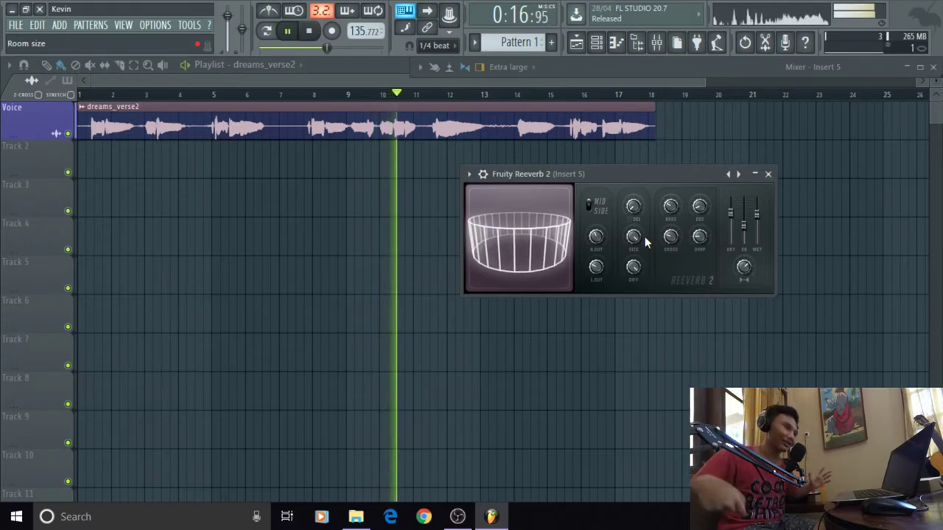
# Step: Restart playback from the beginning, raise the reverb's predelay, stop, and return the predelay to 0 ms
pyautogui.press('space')
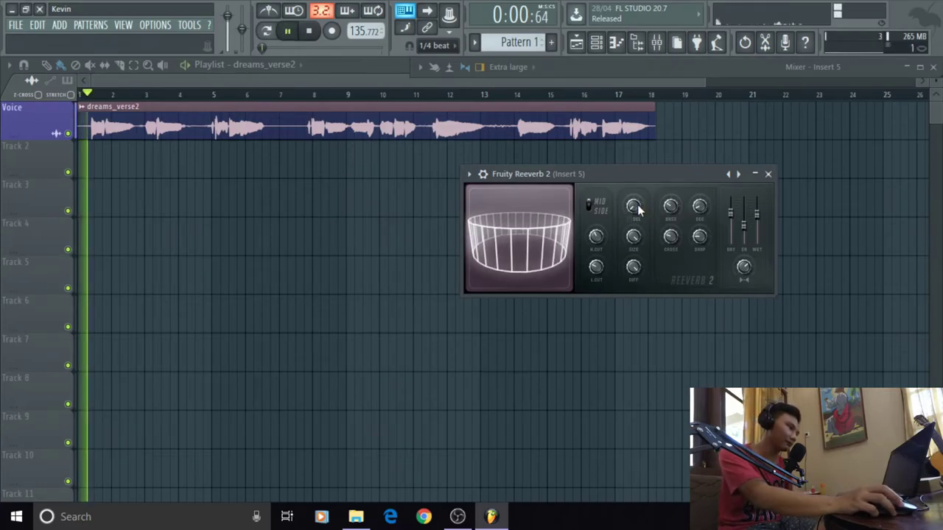
pyautogui.scroll(3, 633, 210)
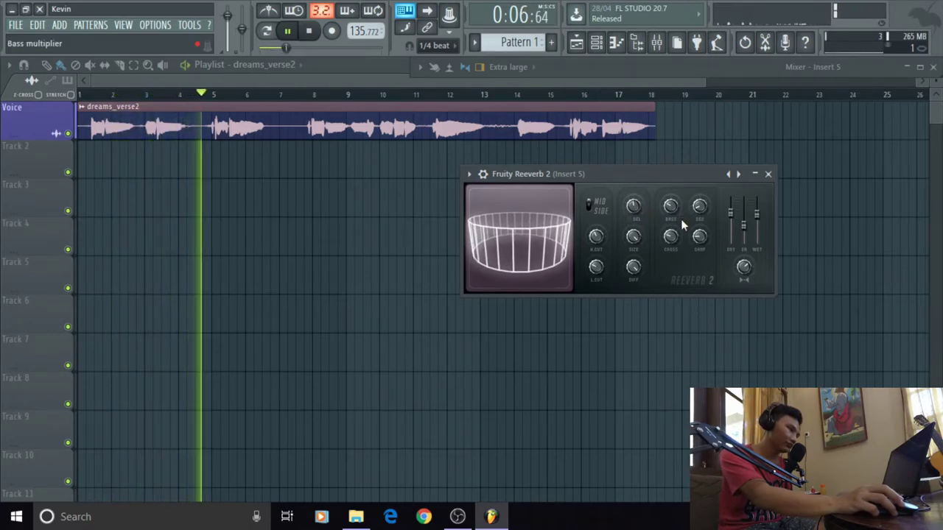
pyautogui.moveTo(634, 207); pyautogui.dragTo(634, 193)
pyautogui.press('space')
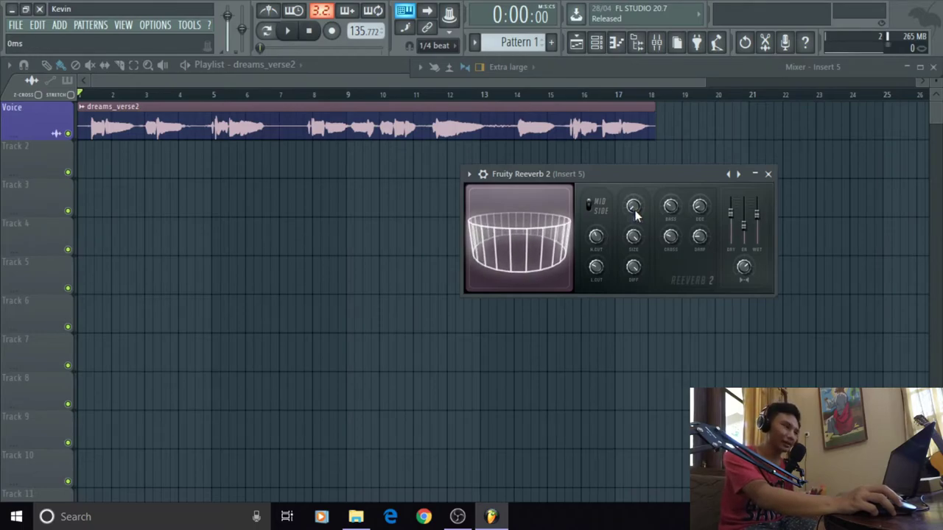
# Step: Play the vocal from the start without predelay, raise the reverb's predelay for another playback, and stop
pyautogui.click(290, 31)
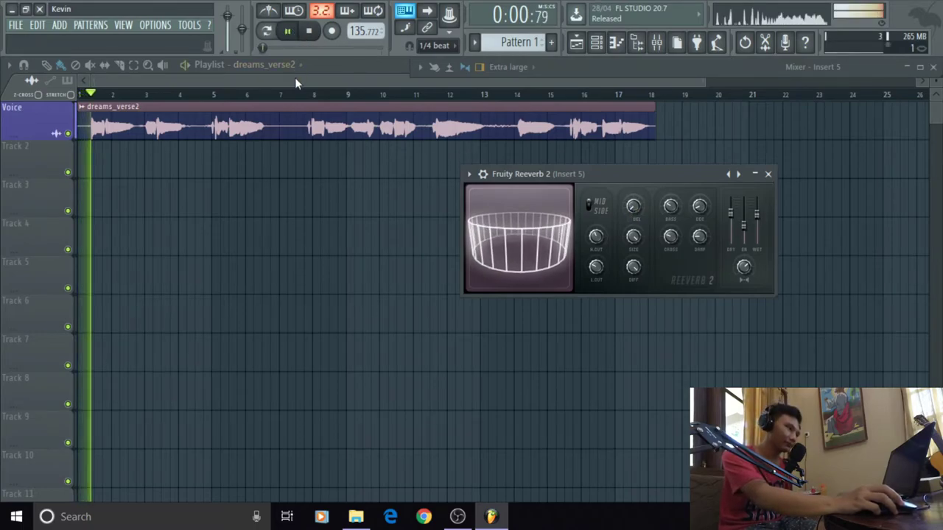
pyautogui.click(290, 32)
pyautogui.click(310, 32)
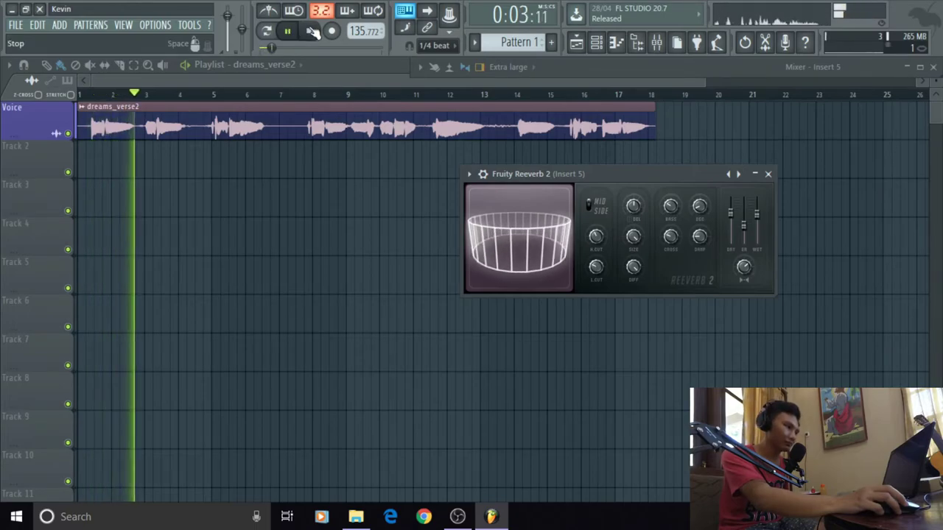
pyautogui.click(312, 31)
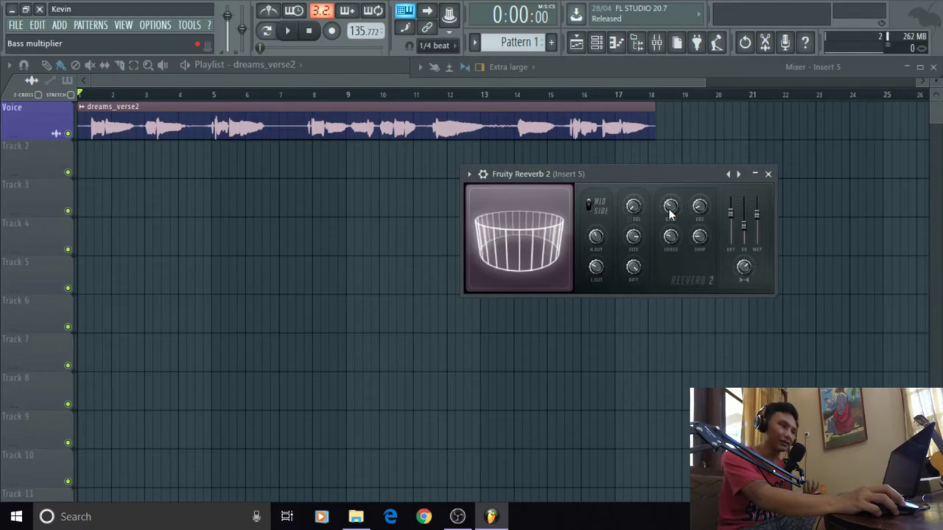
# Step: Play the vocal from the start while varying the reverb's bass multiplier, replay it with a lower dry level, and stop
pyautogui.press('space')
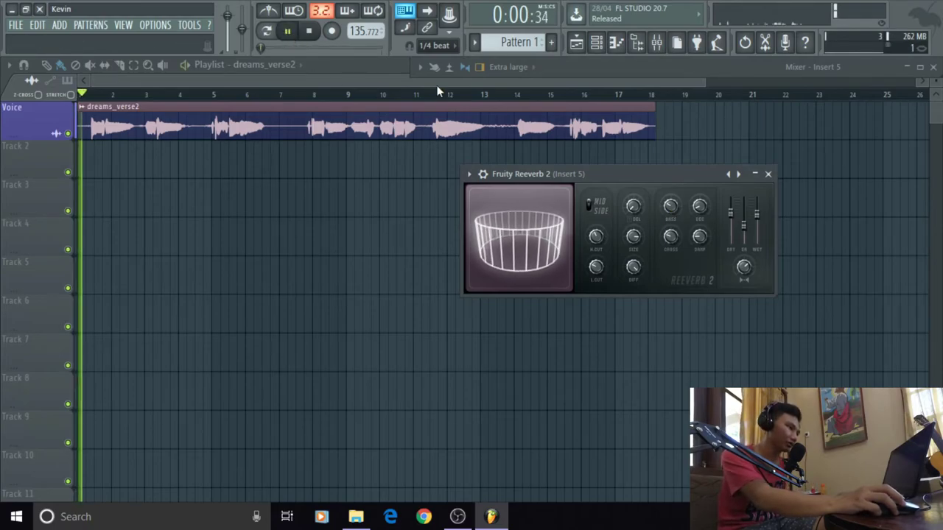
pyautogui.moveTo(670, 212); pyautogui.dragTo(670, 203)
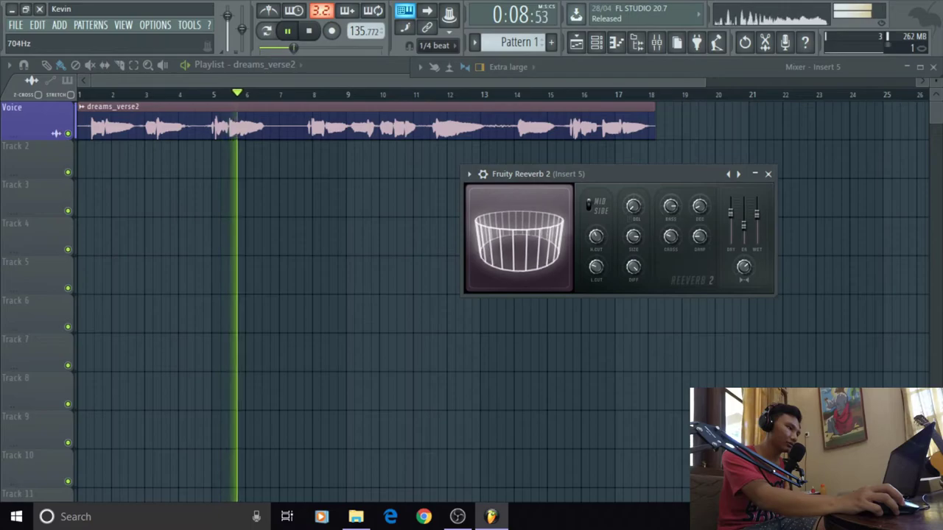
pyautogui.press('space')
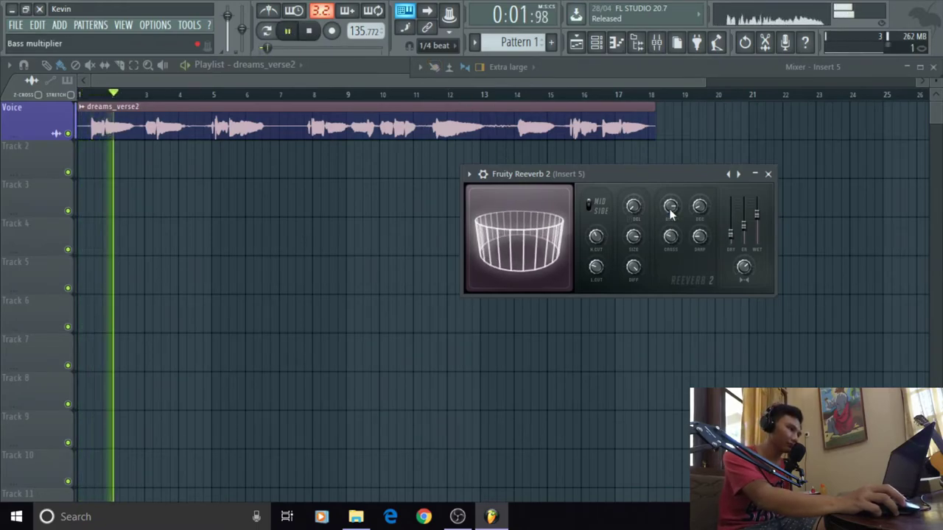
pyautogui.moveTo(670, 212)
pyautogui.mouseDown()
pyautogui.moveTo(671, 232)
pyautogui.moveTo(670, 178)
pyautogui.moveTo(670, 210)
pyautogui.mouseUp()
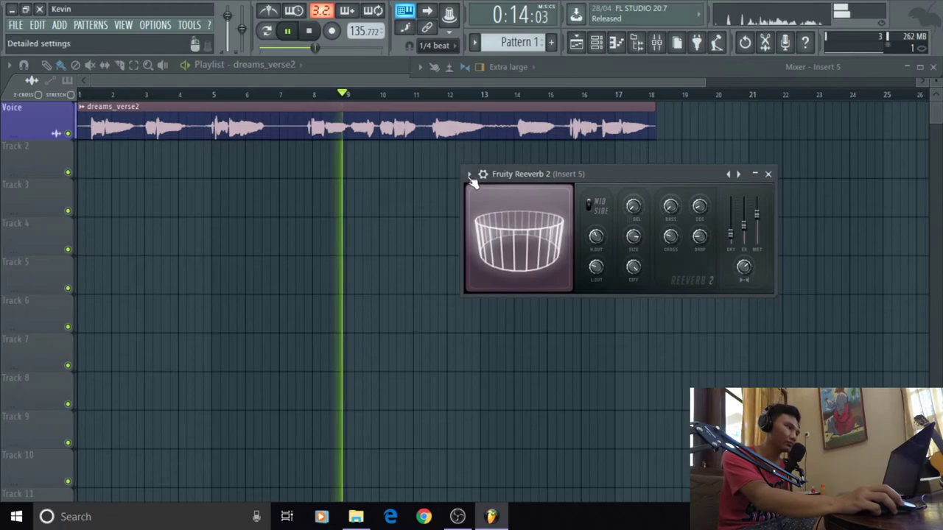
pyautogui.click(309, 30)
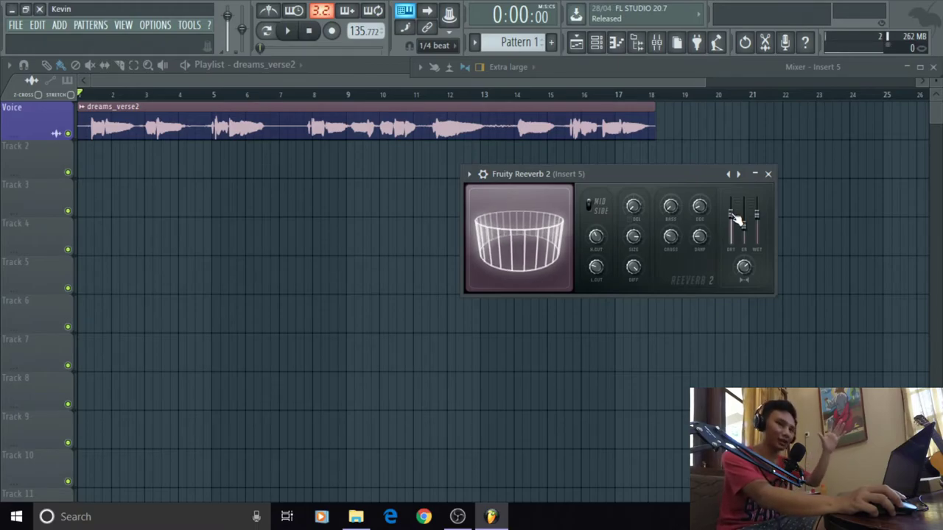
# Step: Lower the reverb's dry level and play the vocal while sweeping the crossover down to 25 Hz, then stop playback
pyautogui.click(728, 174)
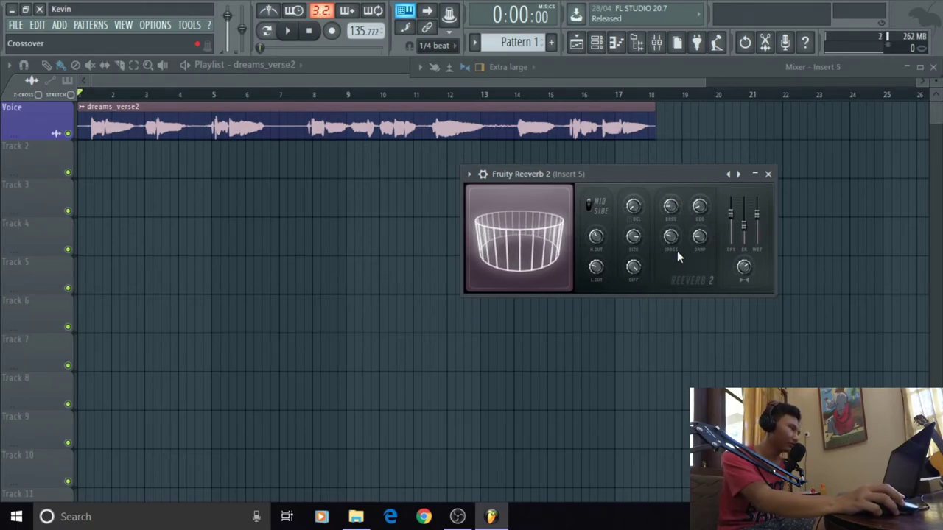
pyautogui.press('space')
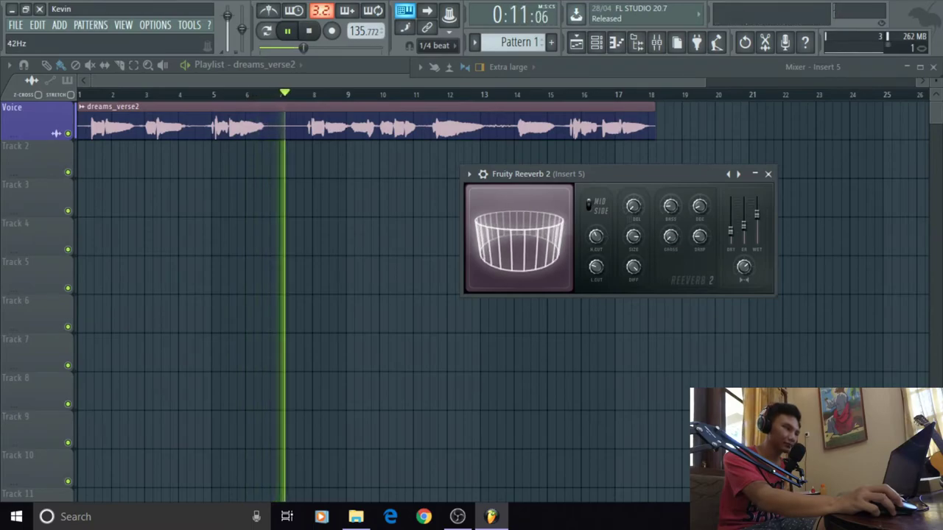
pyautogui.moveTo(671, 238); pyautogui.dragTo(671, 257)
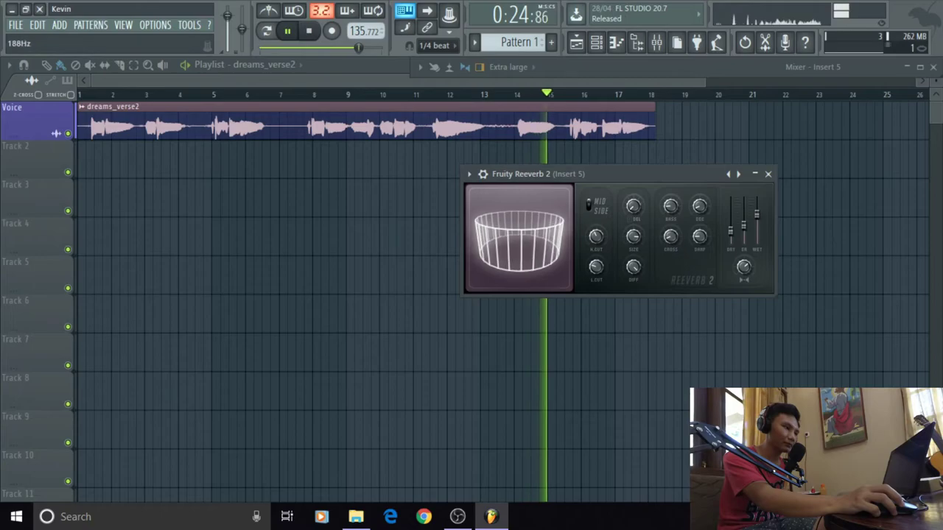
pyautogui.moveTo(678, 243); pyautogui.dragTo(678, 255)
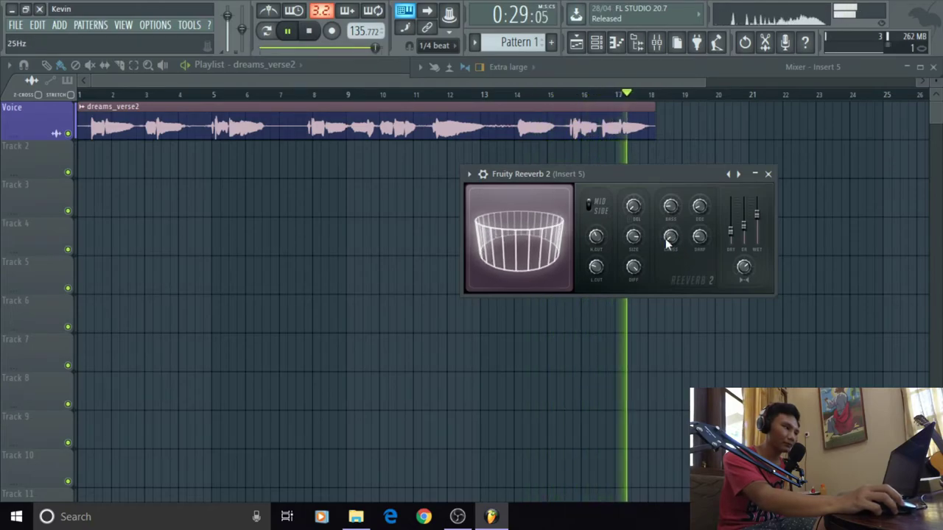
pyautogui.press('space')
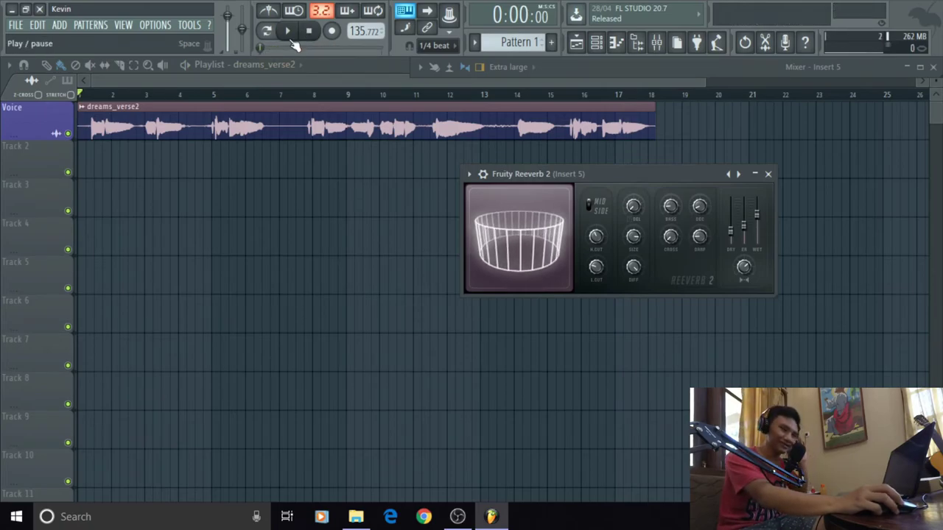
# Step: Move the playhead to the vocal phrase just before bar 8 and expand the mixer to show Insert 5's effect slots
pyautogui.click(310, 97)
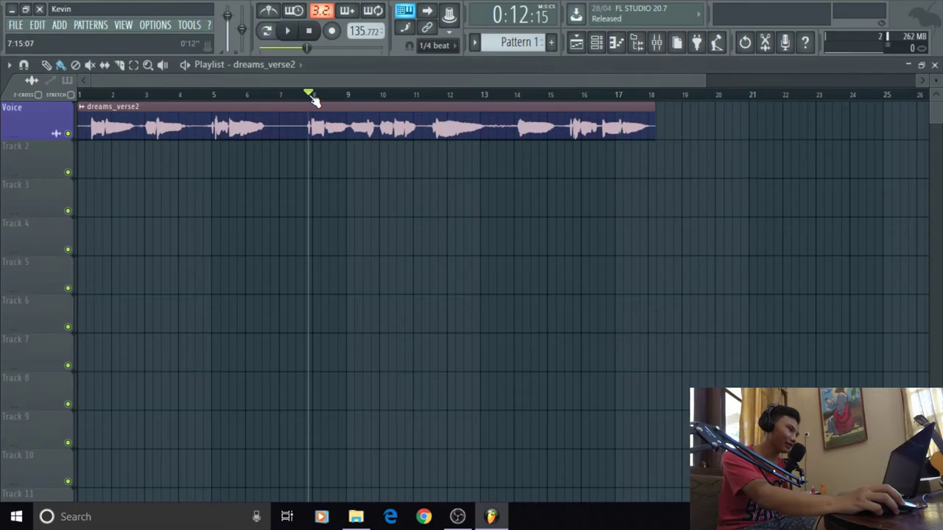
pyautogui.click(596, 43)
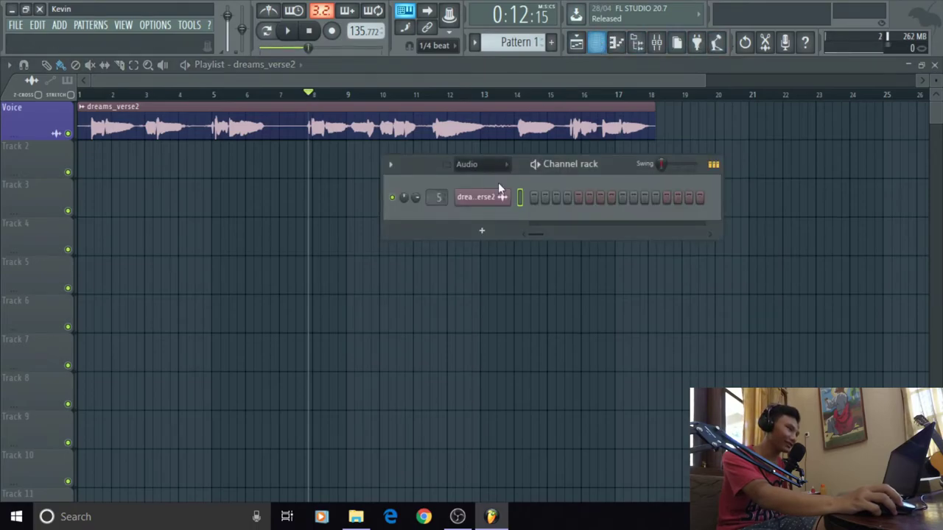
pyautogui.click(601, 43)
pyautogui.click(658, 43)
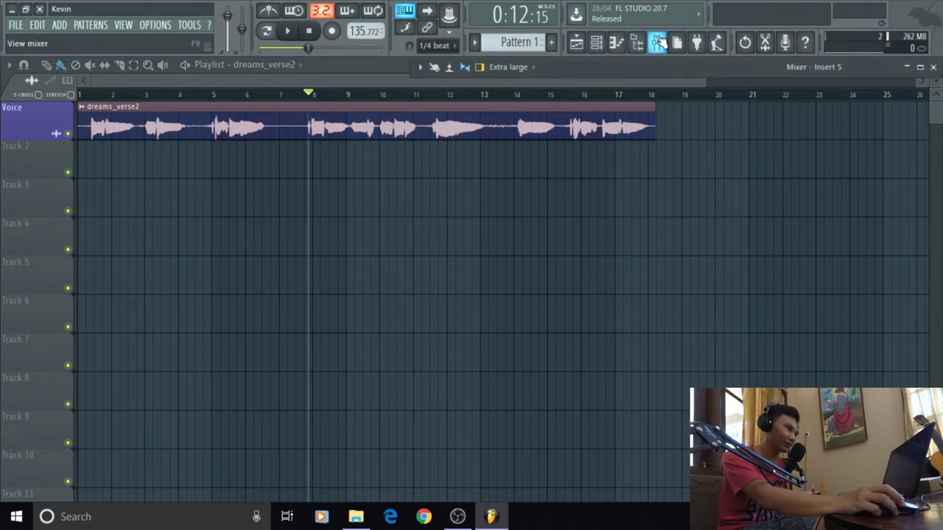
pyautogui.click(909, 69)
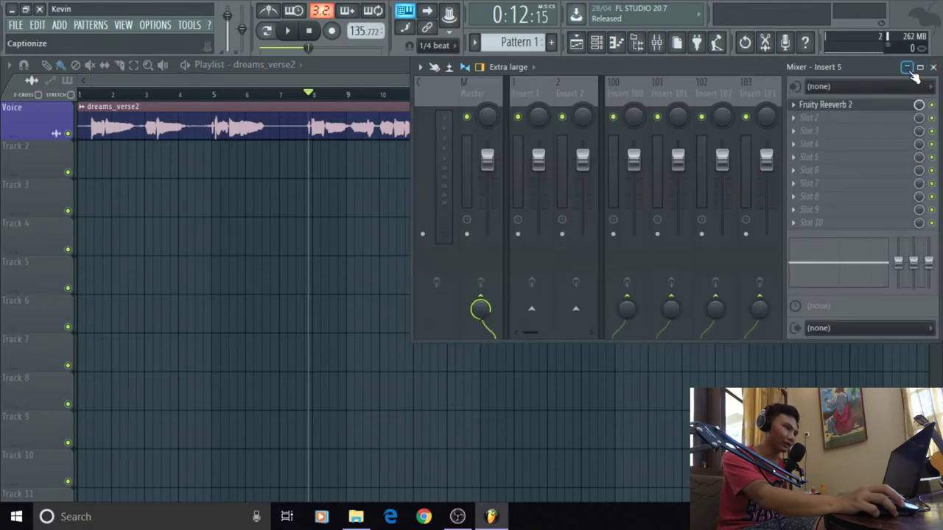
# Step: Open Insert 5's Fruity Reeverb 2, bring the playlist back into view and place the effect window below the vocal clip
pyautogui.click(831, 109)
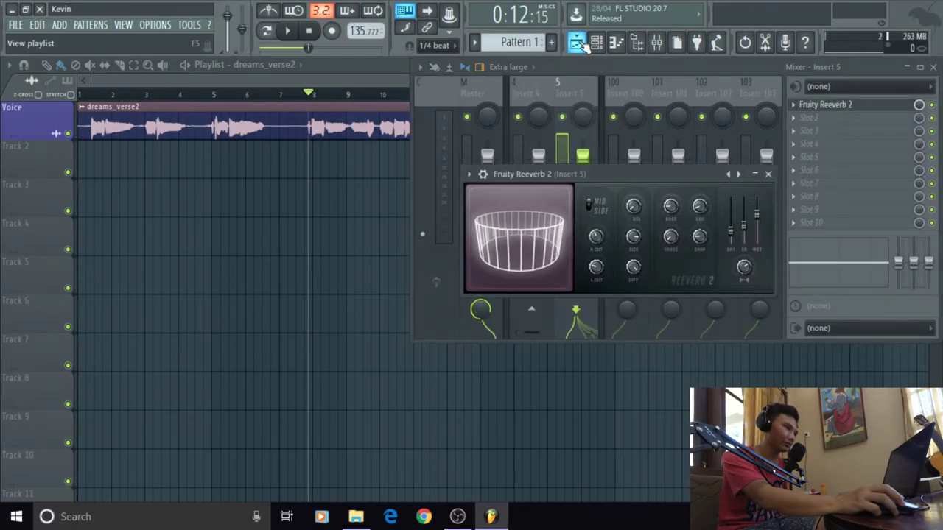
pyautogui.click(576, 43)
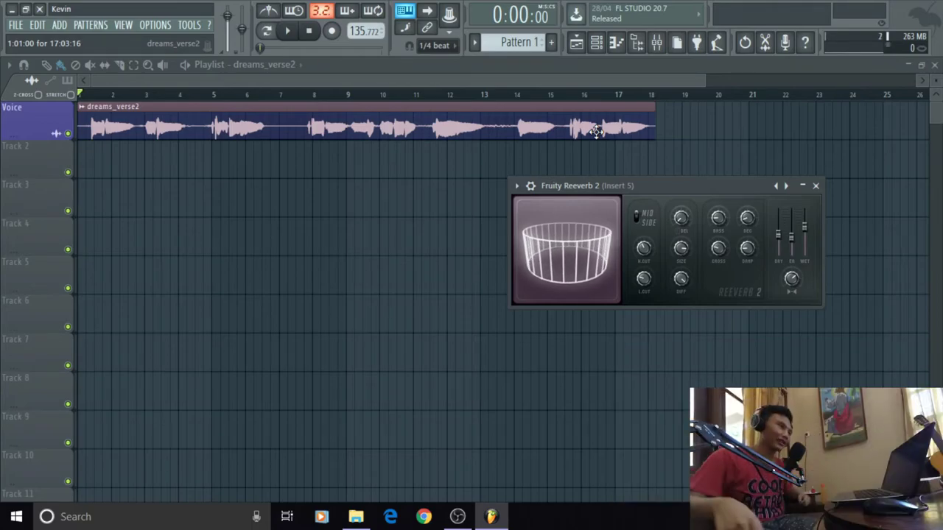
pyautogui.moveTo(739, 185); pyautogui.dragTo(619, 169)
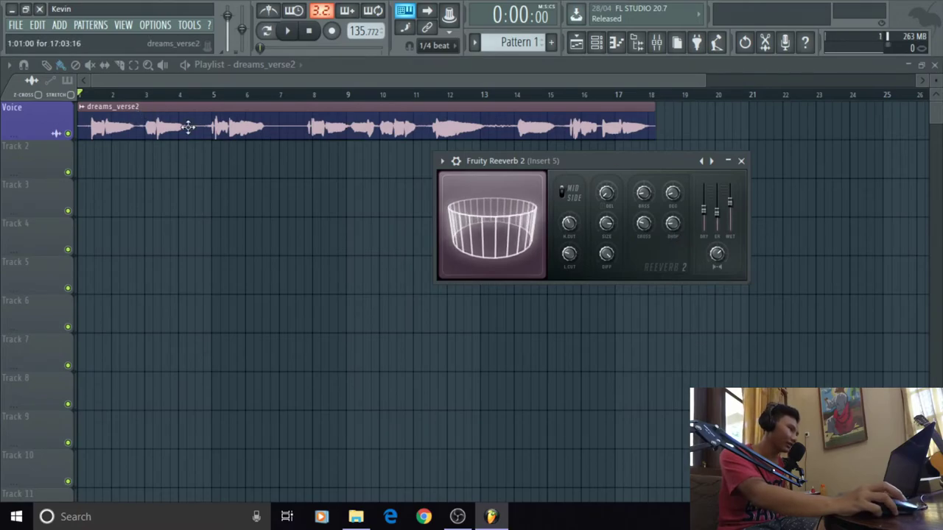
# Step: Try raising the crossfade in the dreams_verse2 channel settings, reset it, and close the settings and the channel rack
pyautogui.click(596, 44)
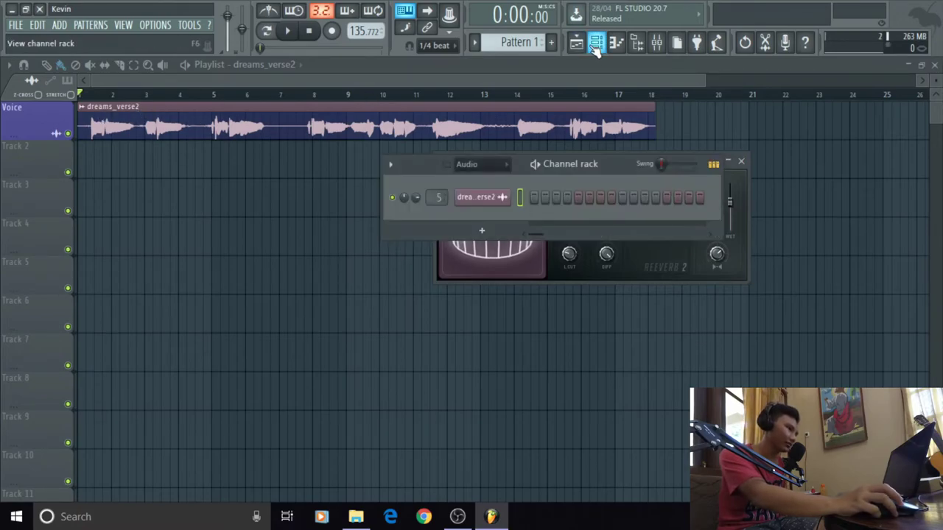
pyautogui.click(482, 205)
pyautogui.moveTo(386, 259); pyautogui.dragTo(371, 90)
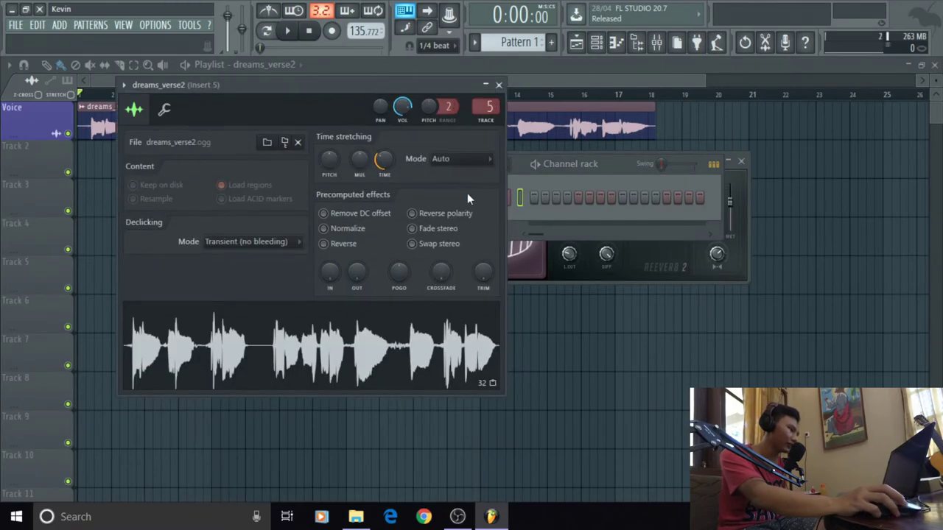
pyautogui.moveTo(437, 277); pyautogui.dragTo(437, 270)
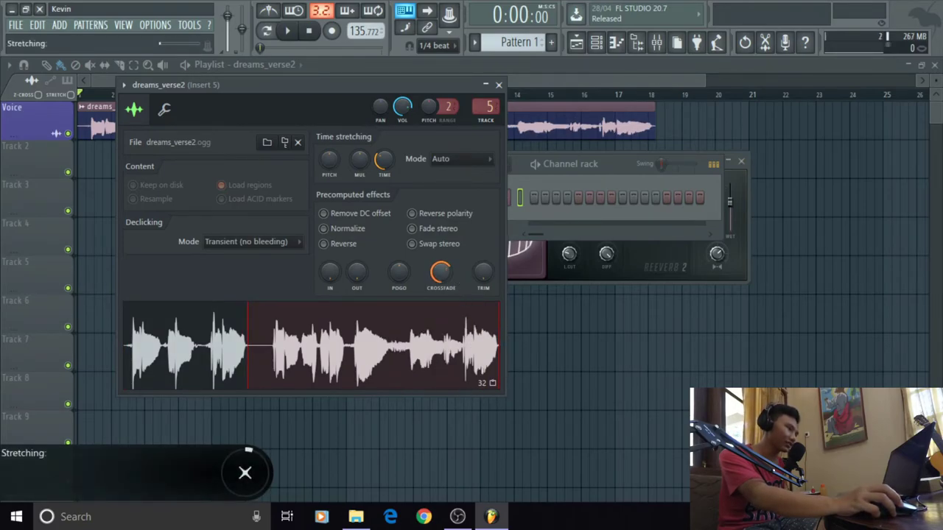
pyautogui.moveTo(441, 272); pyautogui.dragTo(444, 274)
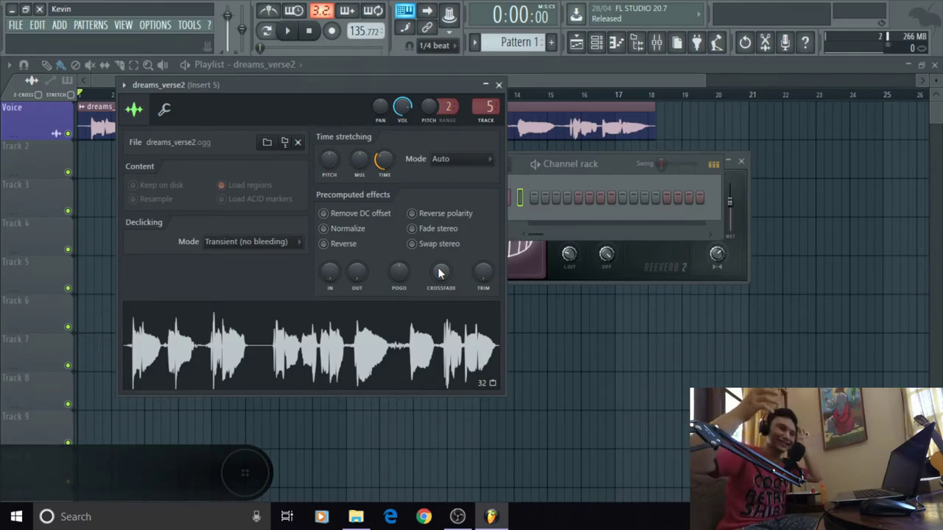
pyautogui.click(499, 85)
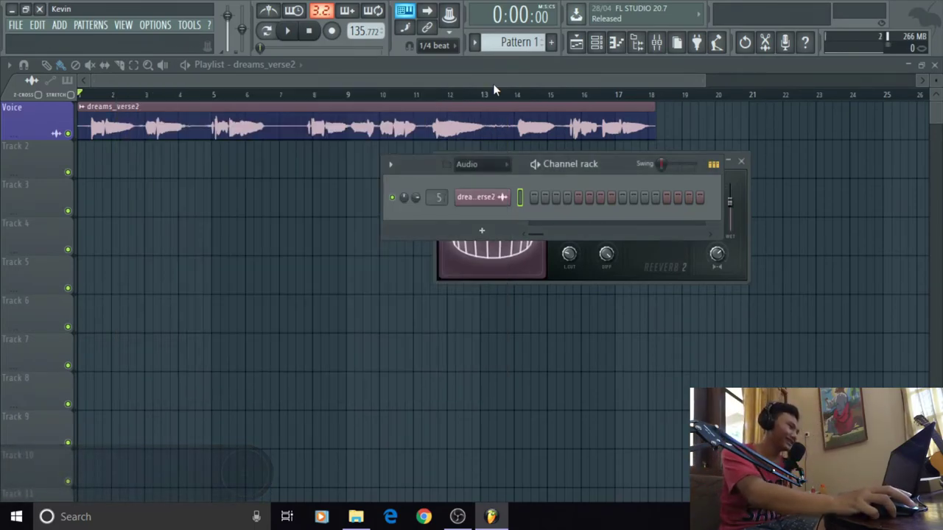
pyautogui.click(596, 42)
# Step: Reposition the reverb window, play the vocal from the start while varying the reverb's decay time, and stop playback
pyautogui.moveTo(641, 161); pyautogui.dragTo(598, 170)
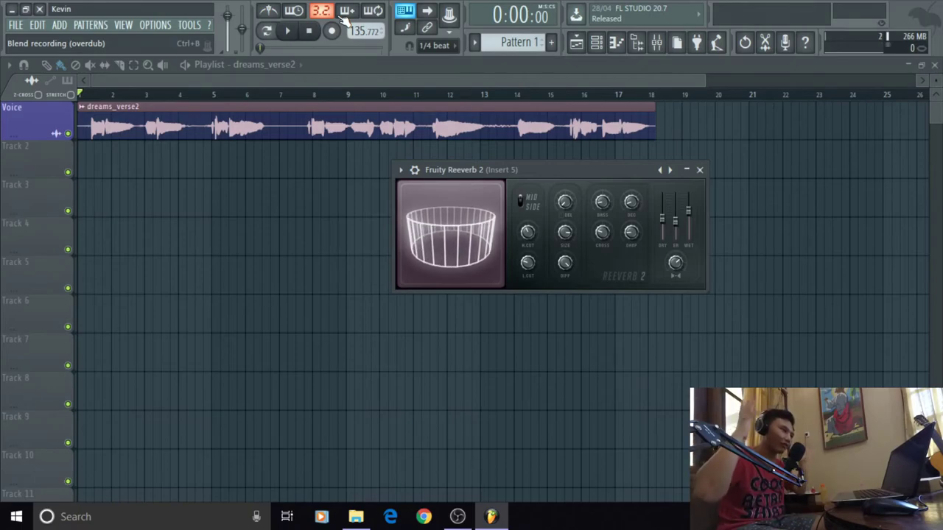
pyautogui.press('space')
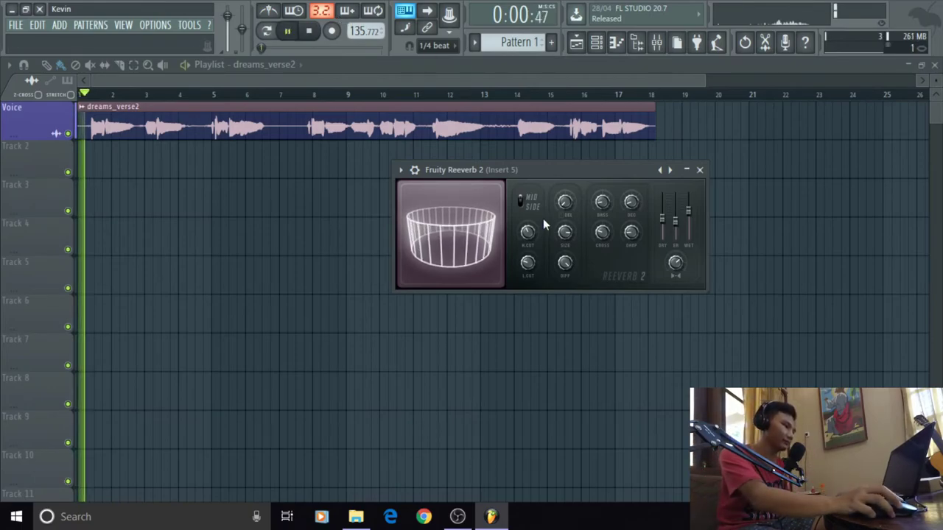
pyautogui.moveTo(634, 205)
pyautogui.mouseDown()
pyautogui.moveTo(633, 190)
pyautogui.moveTo(631, 203)
pyautogui.mouseUp()
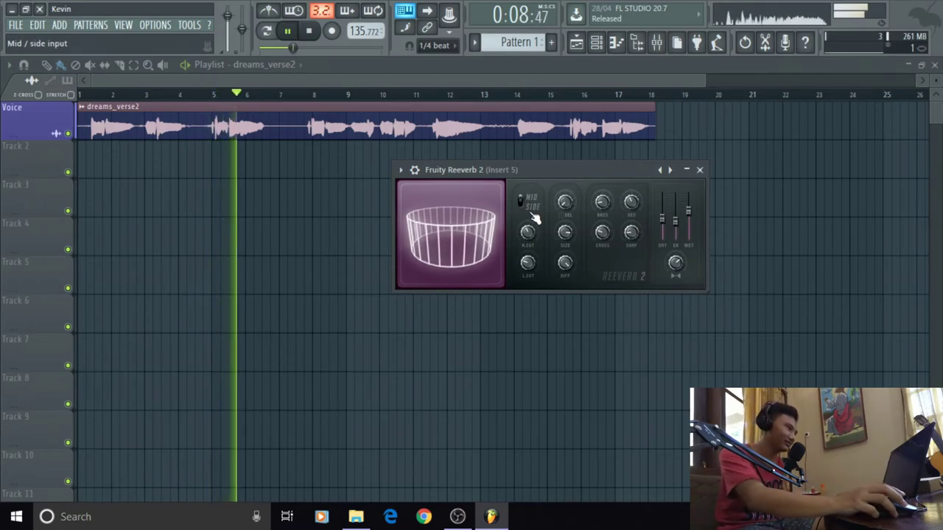
pyautogui.press('space')
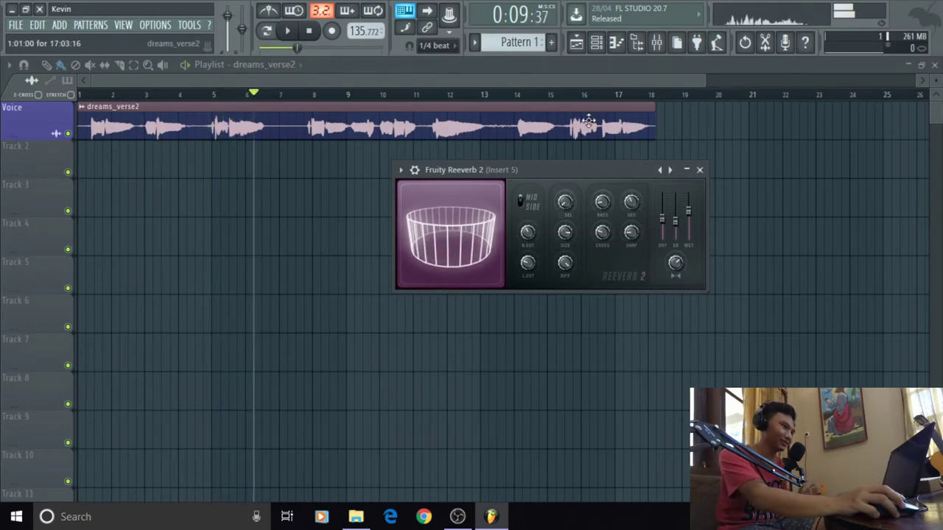
pyautogui.moveTo(631, 209); pyautogui.dragTo(632, 177)
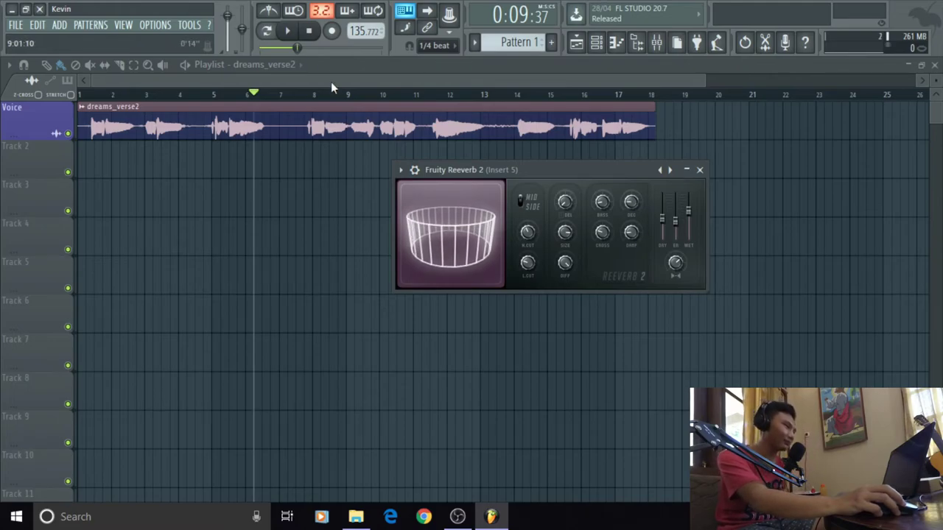
pyautogui.click(308, 34)
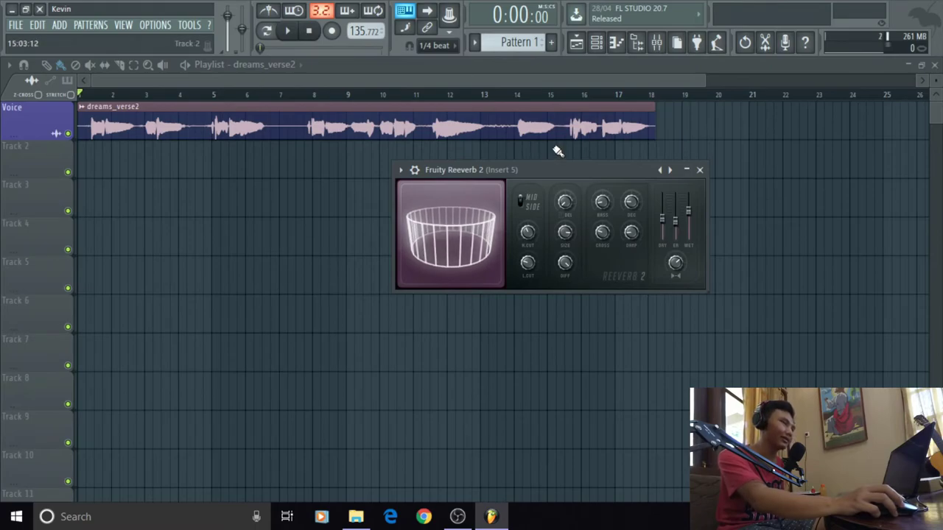
# Step: Play the vocal from the start while varying the reverb's high damping between 14.2 kHz and 3.0 kHz, then pause
pyautogui.click(297, 31)
pyautogui.moveTo(528, 232); pyautogui.dragTo(528, 217)
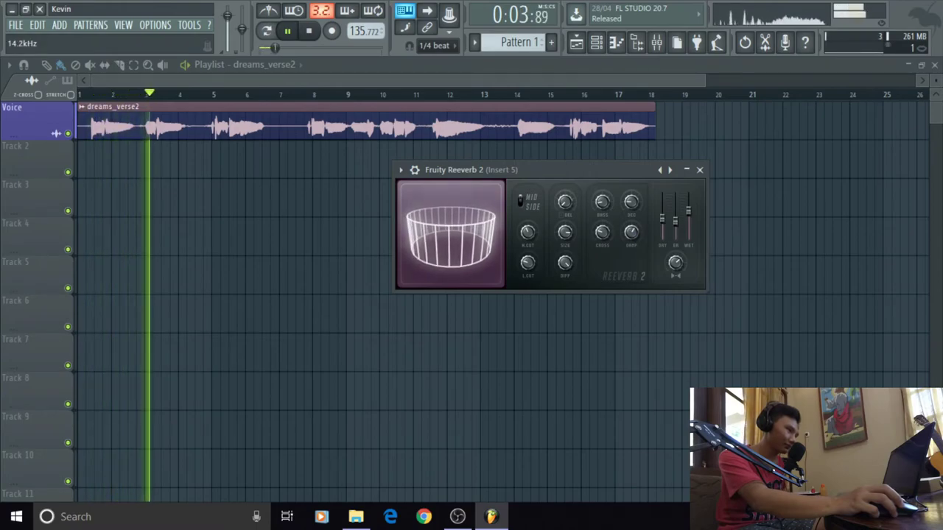
pyautogui.click(289, 31)
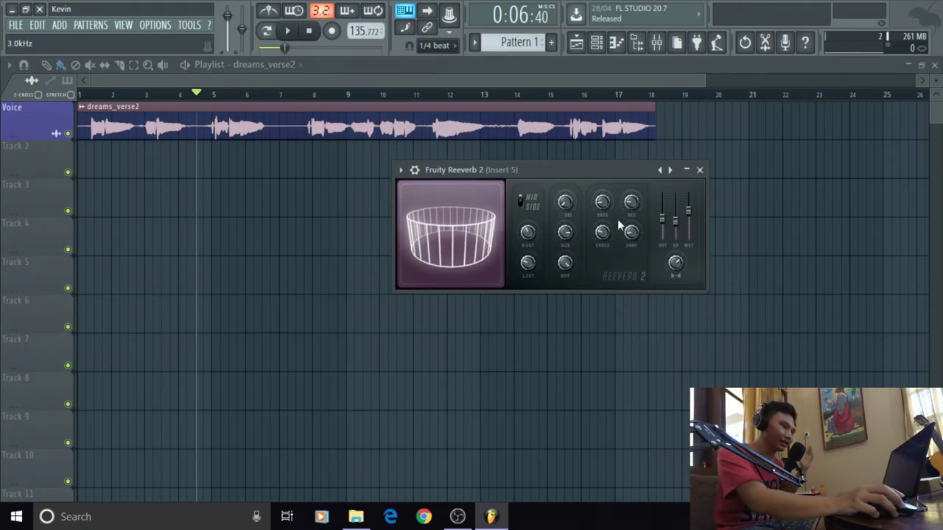
# Step: Resume the vocal while adjusting the reverb's decay time and sweeping its high damping to a mid-range setting, then pause
pyautogui.press('space')
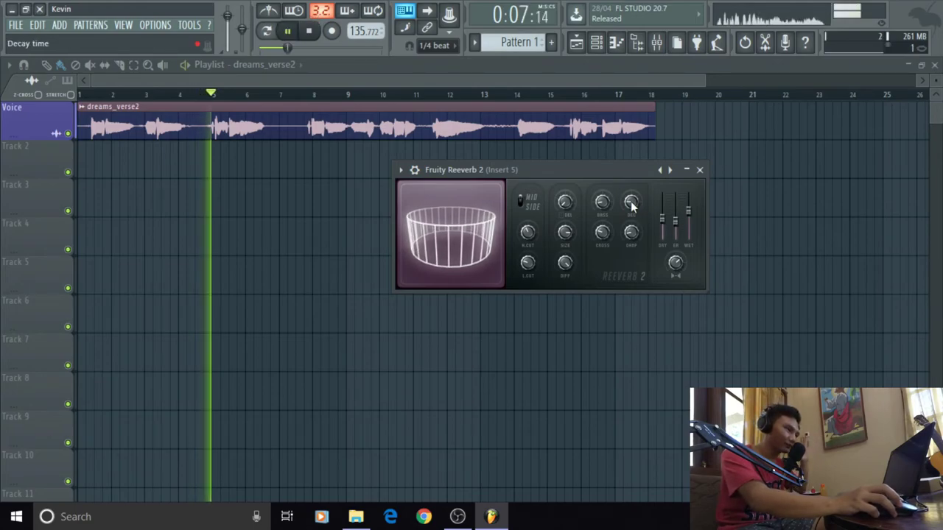
pyautogui.moveTo(632, 206); pyautogui.dragTo(632, 218)
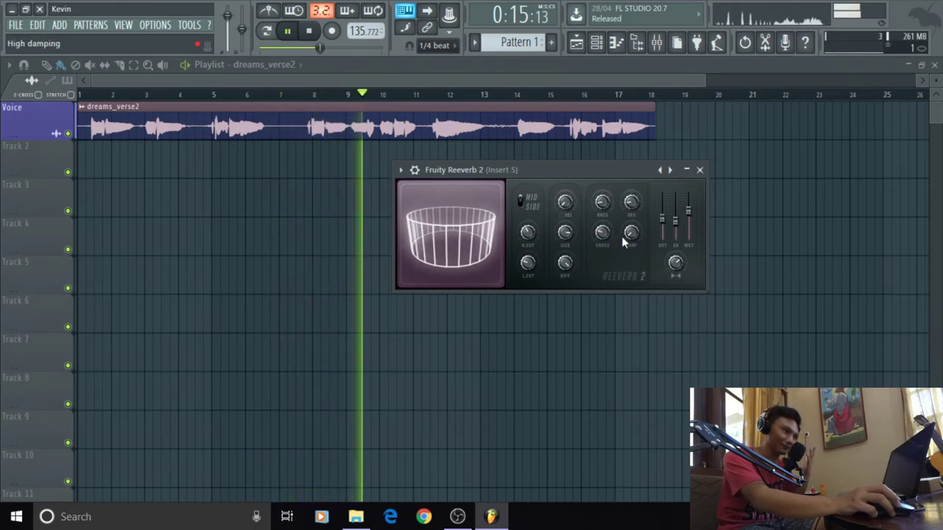
pyautogui.moveTo(630, 237)
pyautogui.mouseDown()
pyautogui.moveTo(630, 222)
pyautogui.moveTo(638, 233)
pyautogui.mouseUp()
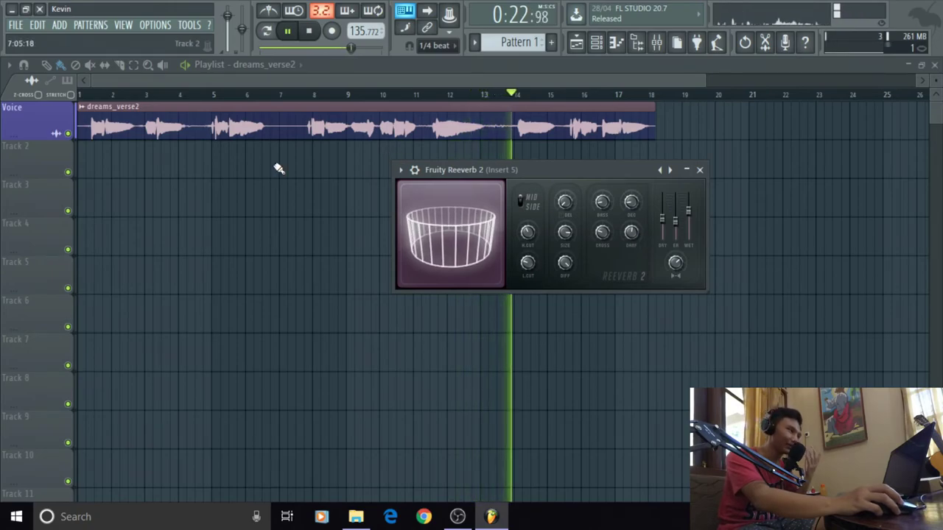
pyautogui.click(288, 30)
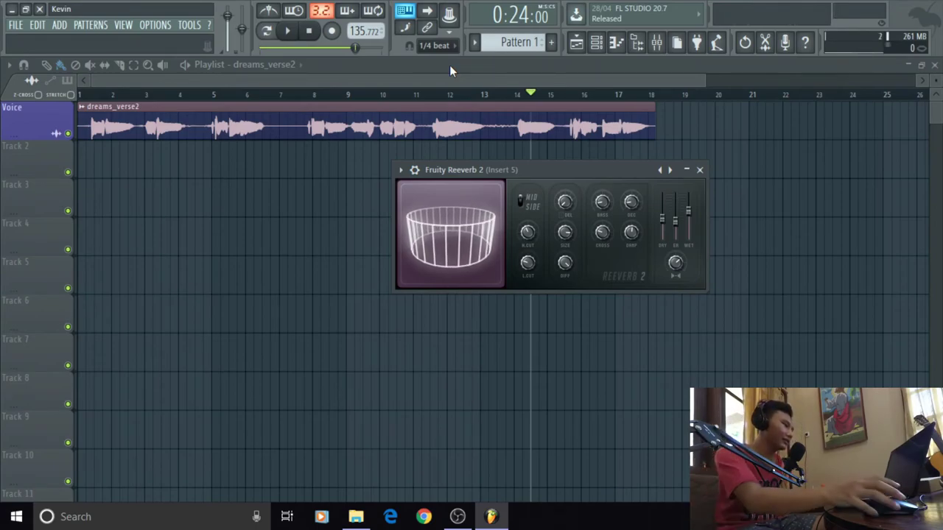
# Step: Return the playhead to the start of the song and close the Fruity Reeverb 2 window
pyautogui.moveTo(534, 171)
pyautogui.mouseDown()
pyautogui.moveTo(464, 201)
pyautogui.moveTo(442, 160)
pyautogui.moveTo(531, 163)
pyautogui.mouseUp()
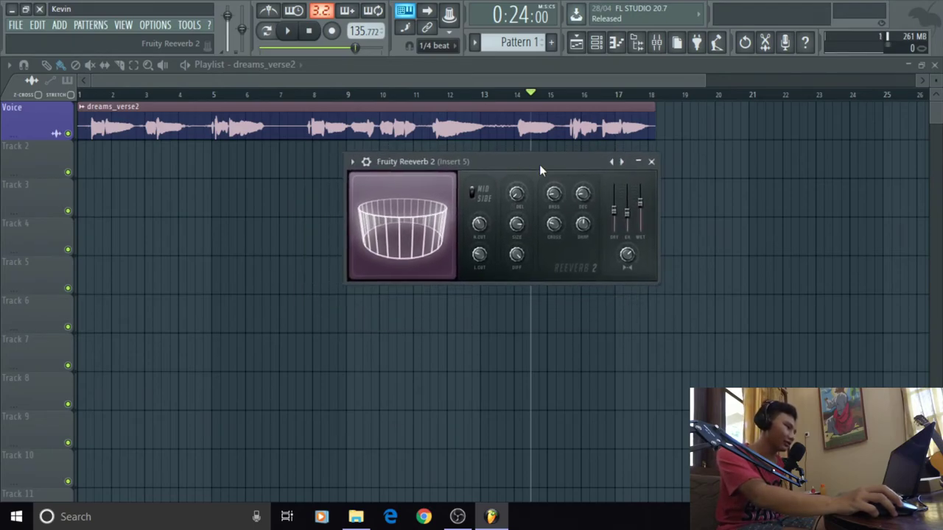
pyautogui.click(319, 31)
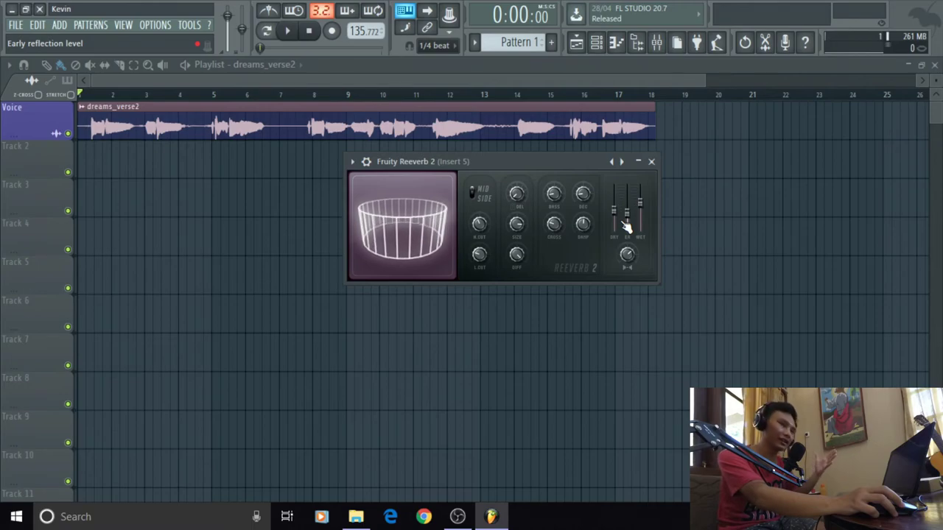
pyautogui.moveTo(530, 157); pyautogui.dragTo(550, 180)
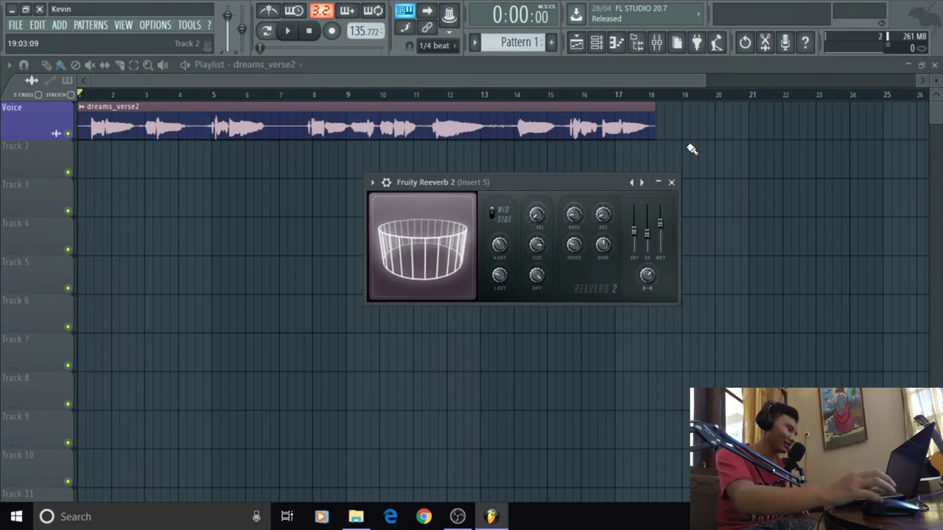
pyautogui.click(677, 187)
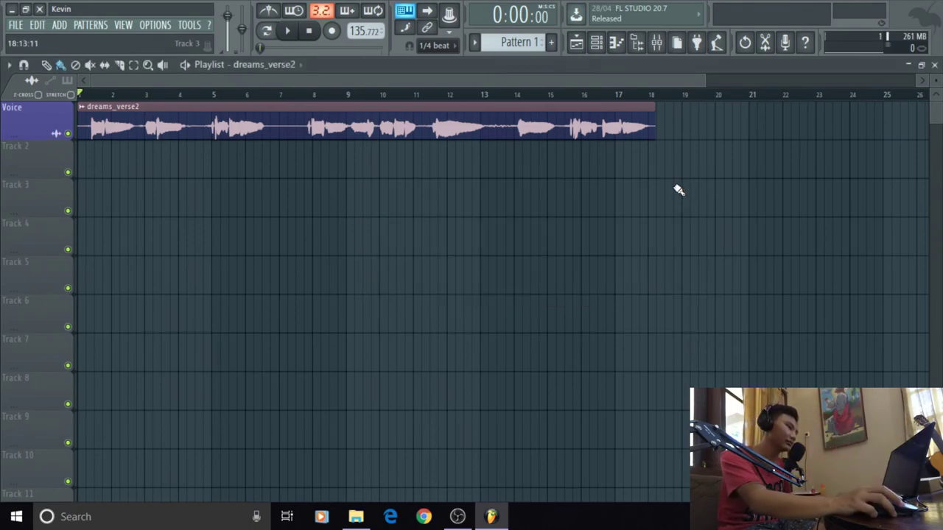
# Step: Open the mixer, reroute Insert 6 from the Master to Insert 7, and select Insert 7
pyautogui.click(657, 42)
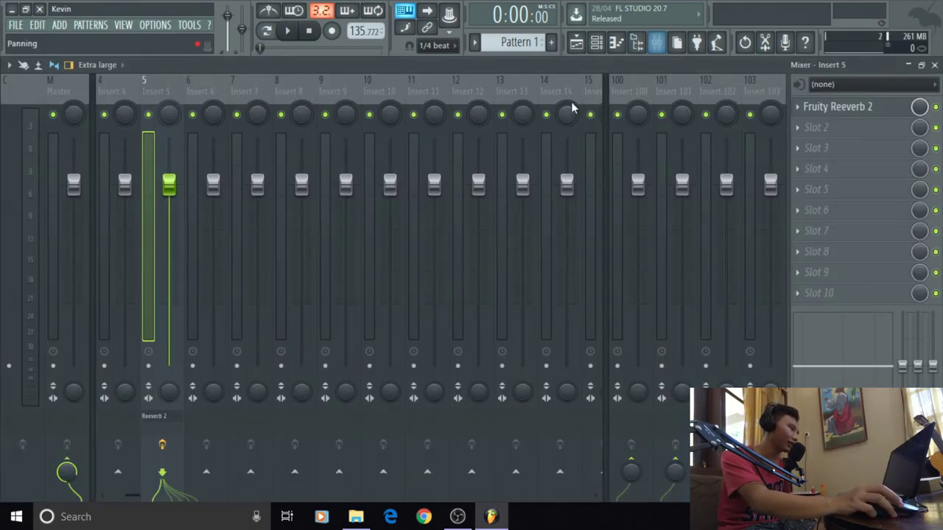
pyautogui.click(221, 86)
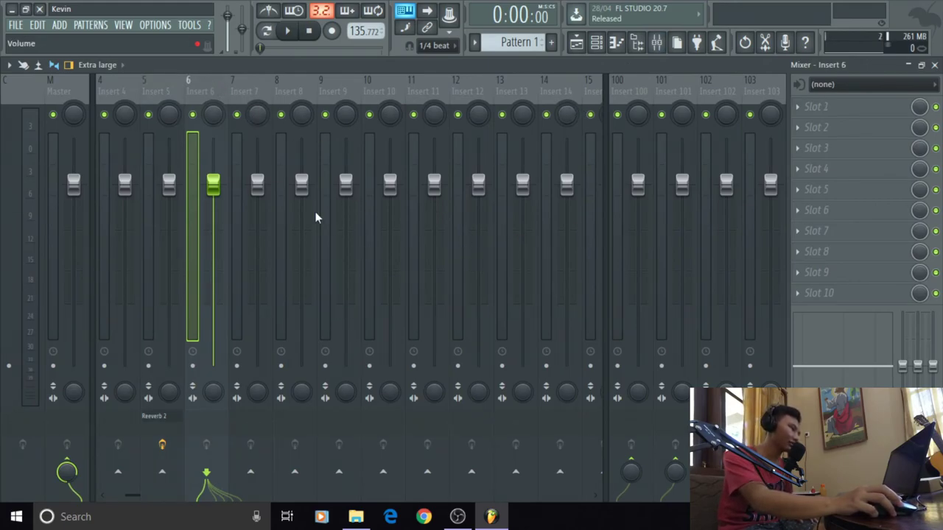
pyautogui.click(257, 93)
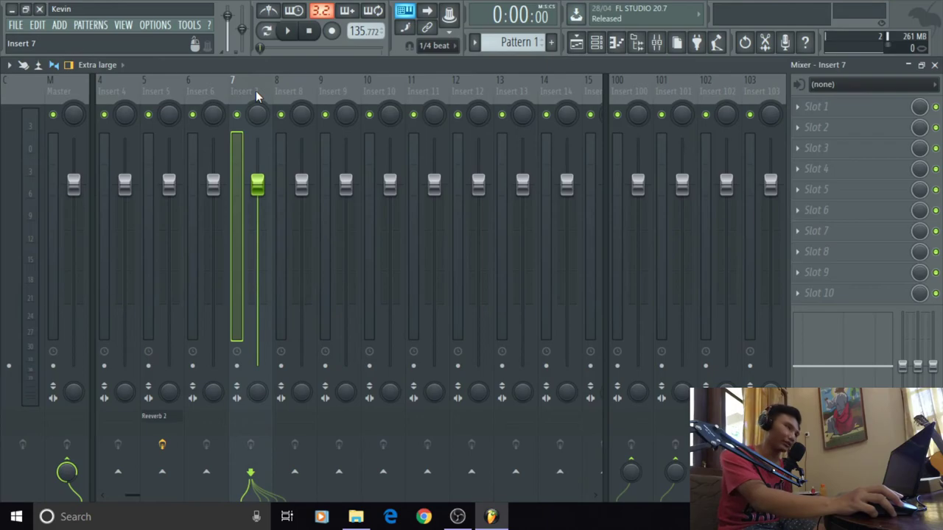
pyautogui.click(207, 87)
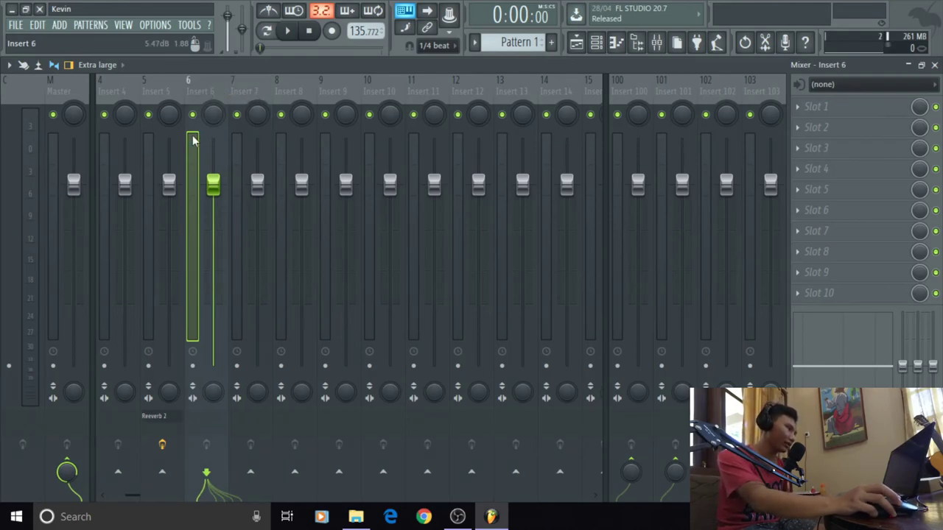
pyautogui.click(65, 472)
pyautogui.click(251, 471)
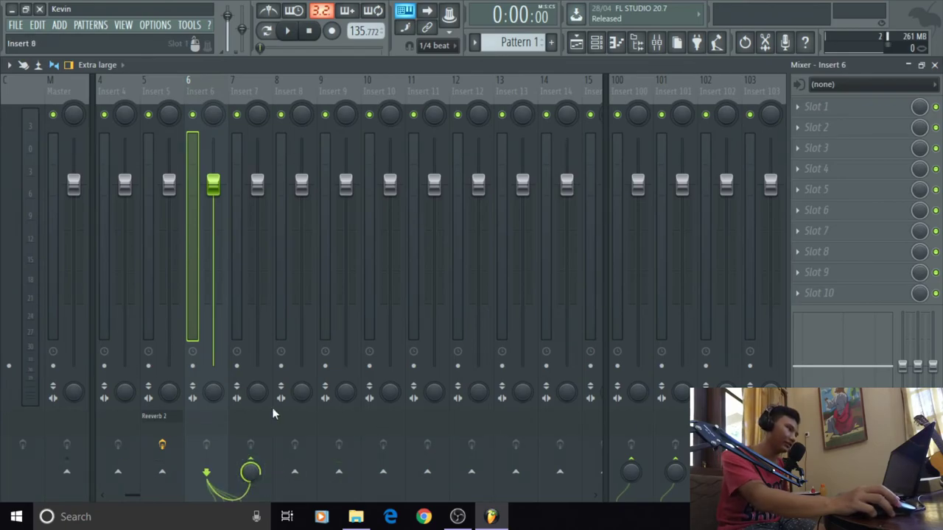
pyautogui.click(252, 96)
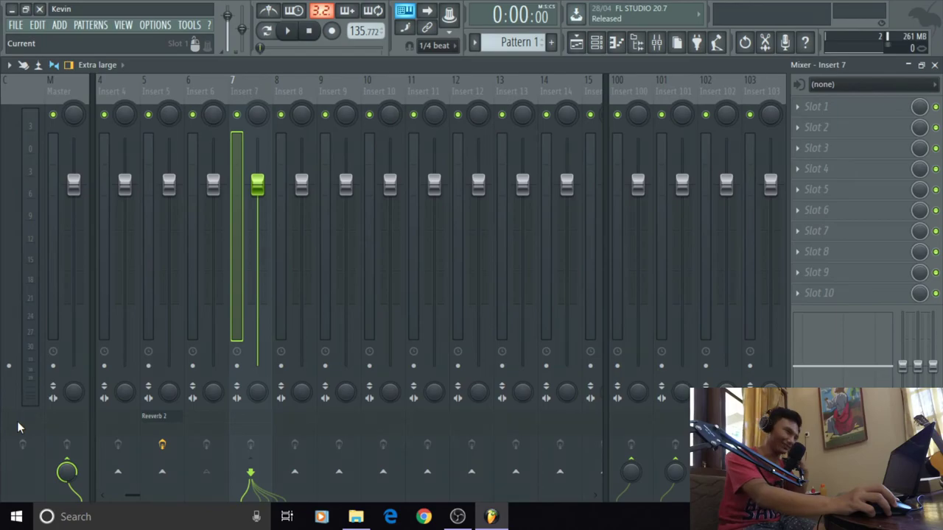
# Step: Remove Insert 6's routing to Insert 7, send it to the Master again, and close the mixer
pyautogui.click(209, 83)
pyautogui.click(250, 472)
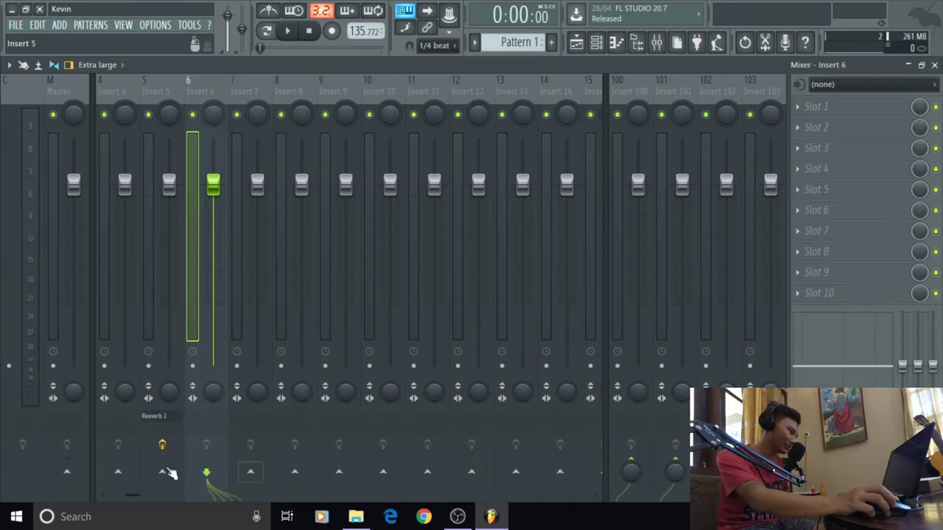
pyautogui.click(74, 480)
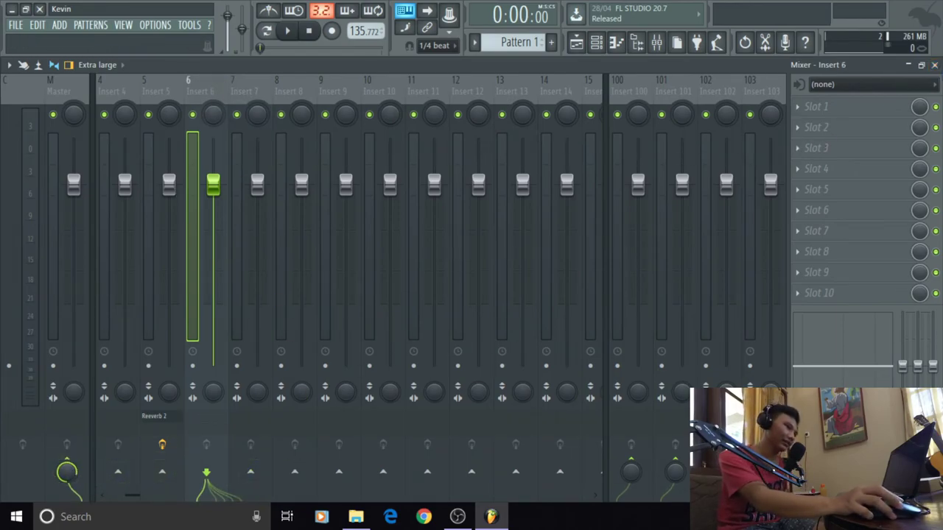
pyautogui.click(934, 65)
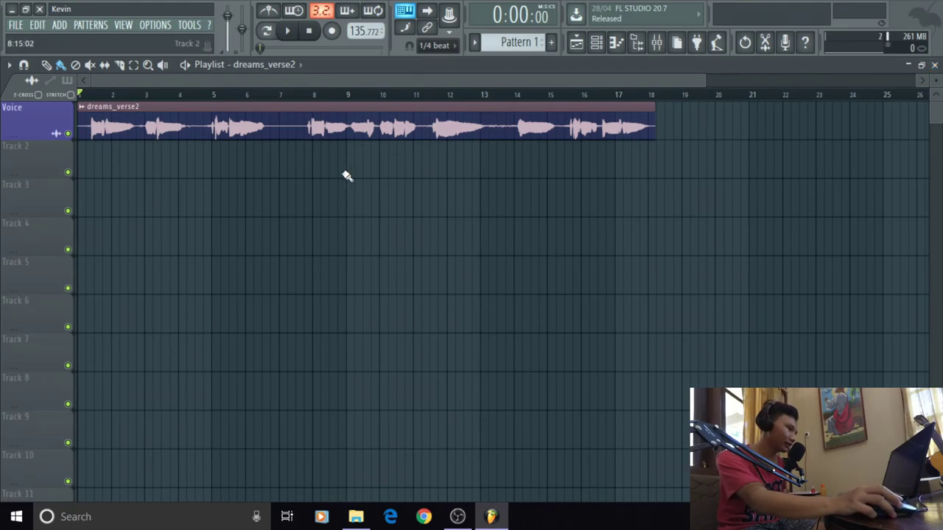